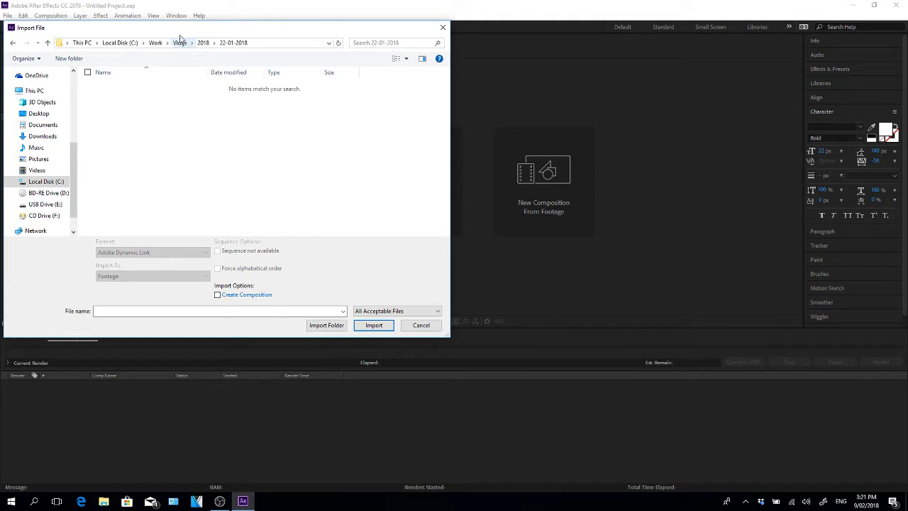
Import the P1050314 video clip as footage from the Work > Vlogs > 3-02-2018 folder
click(203, 42)
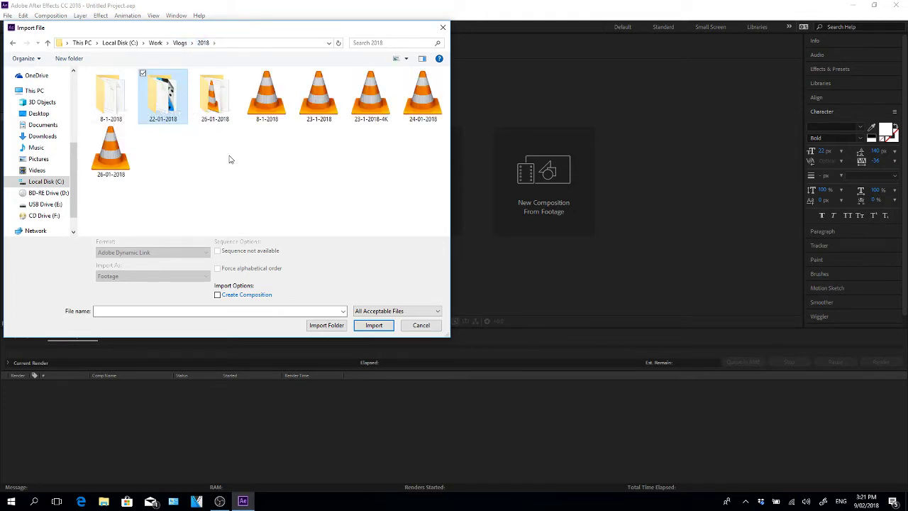
click(180, 42)
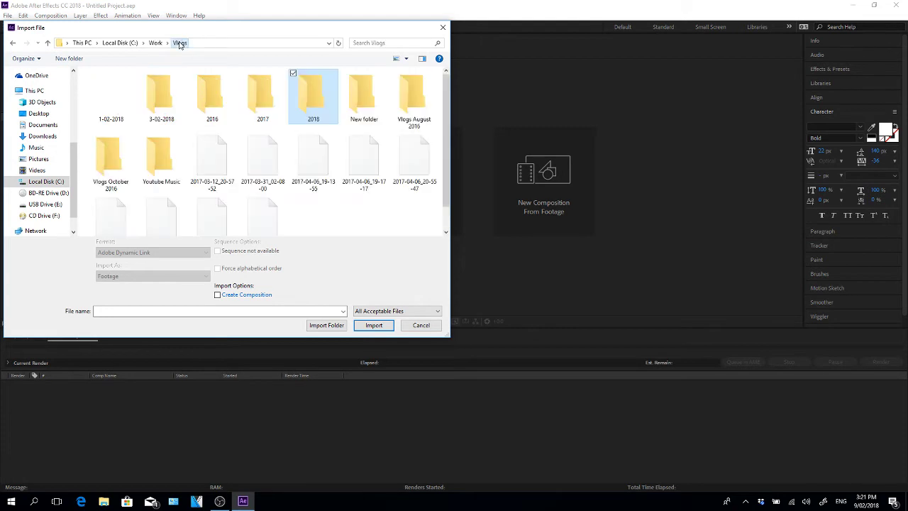
double_click(163, 99)
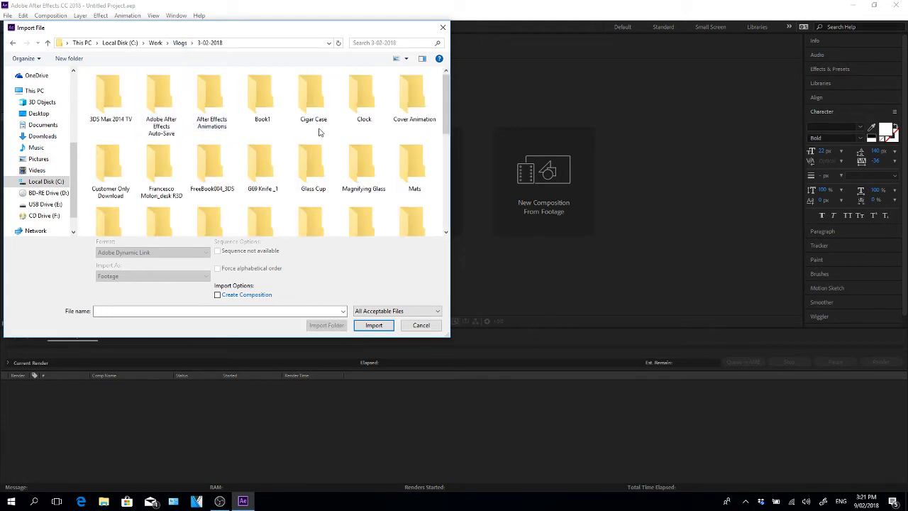
scroll(321, 134, down, 5)
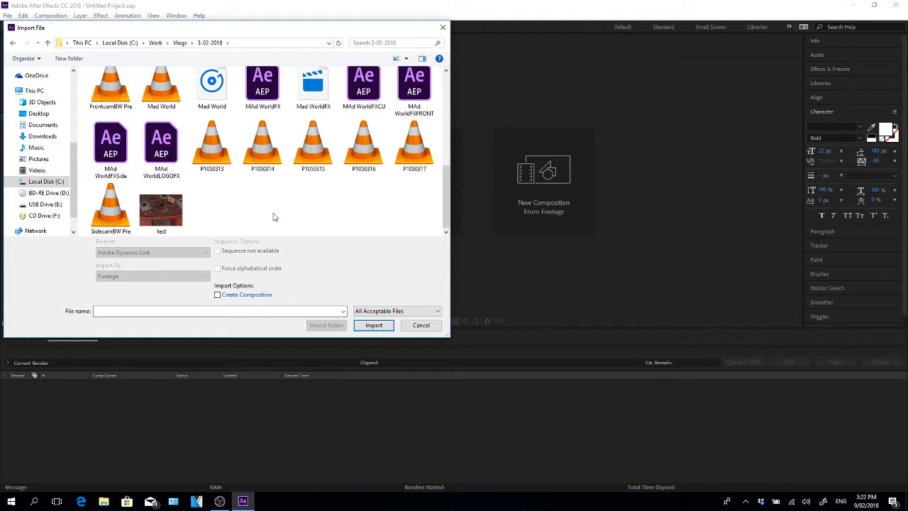
click(263, 146)
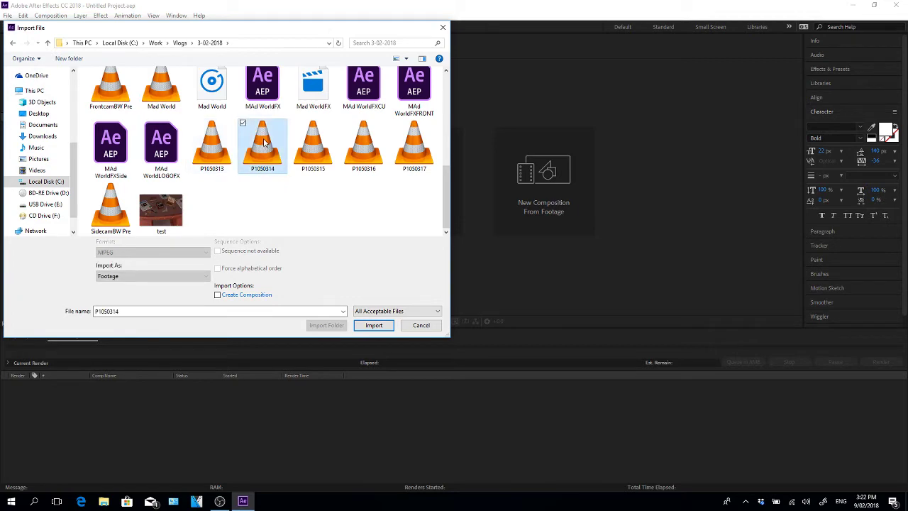
click(372, 327)
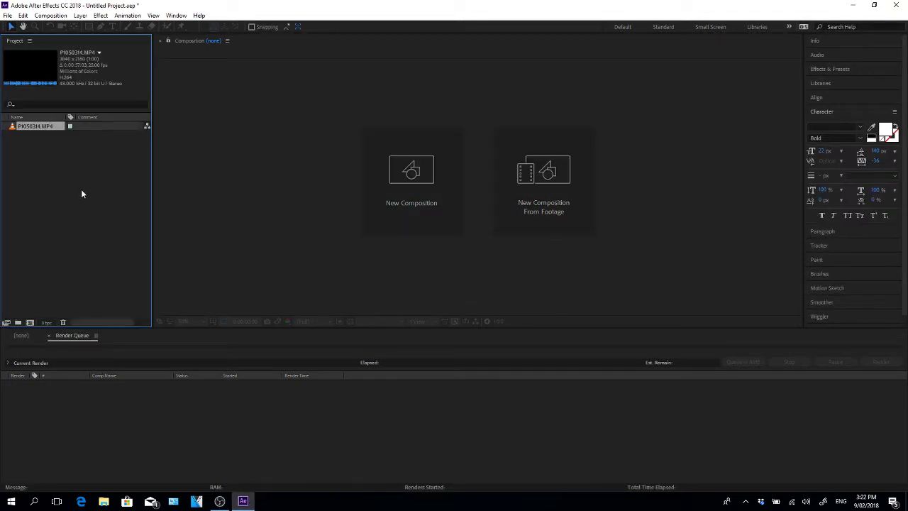
Create a composition from the P1050314.MP4 clip and show the whole frame at 0:00:03:22
click(44, 164)
click(12, 128)
drag(12, 128, 29, 325)
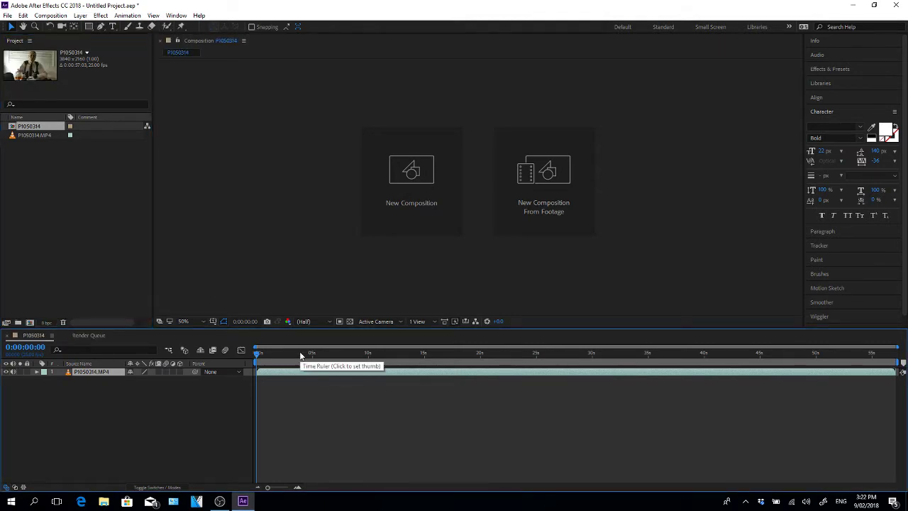
click(301, 353)
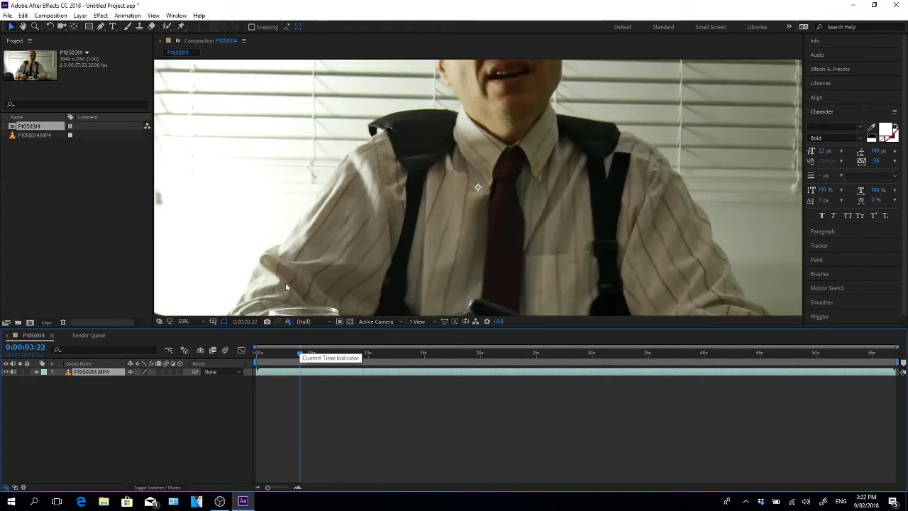
scroll(473, 211, down, 1)
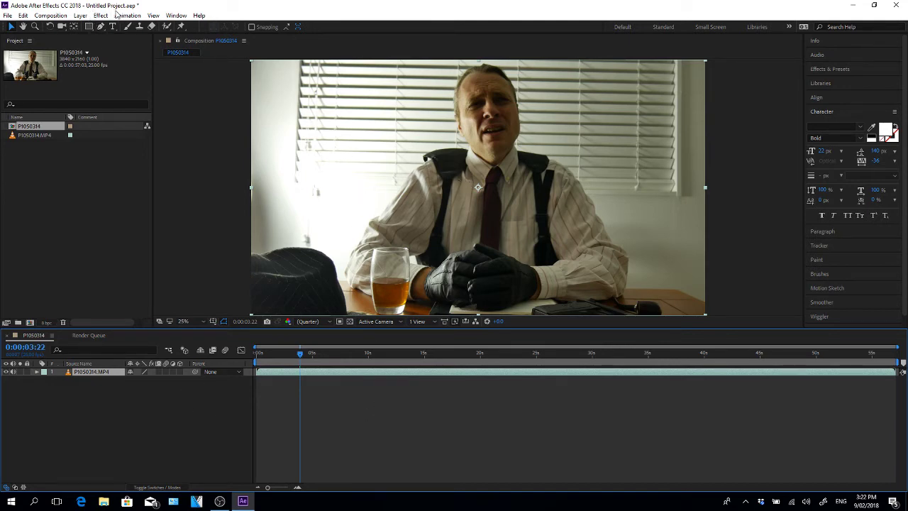
Add a new adjustment layer above the P1050314.MP4 clip
click(80, 16)
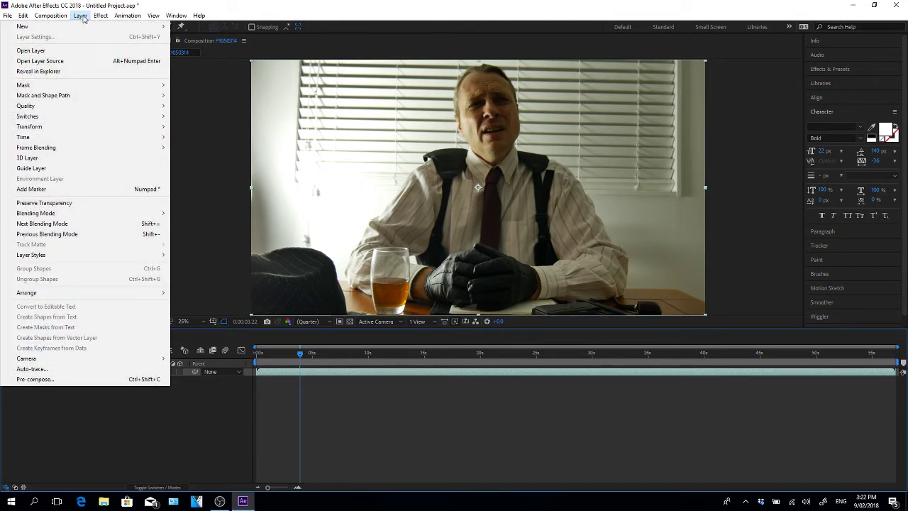
mouse_move(80, 27)
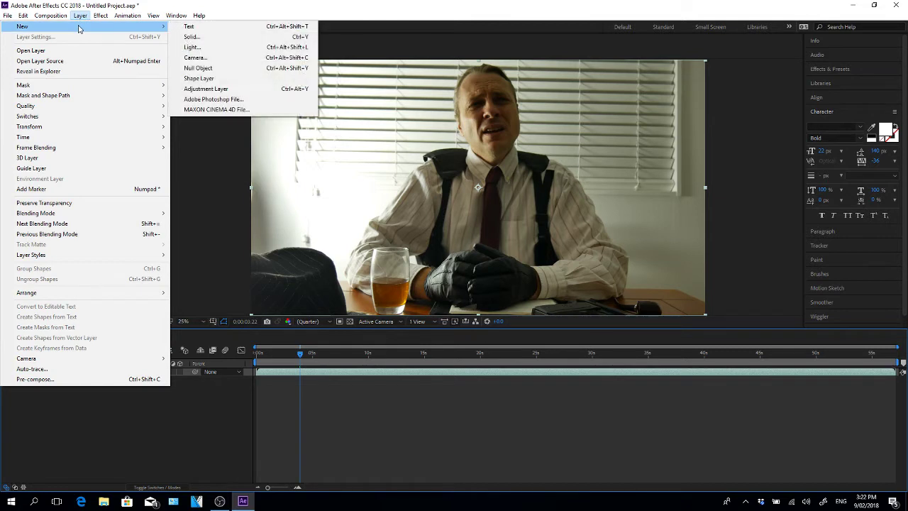
click(224, 89)
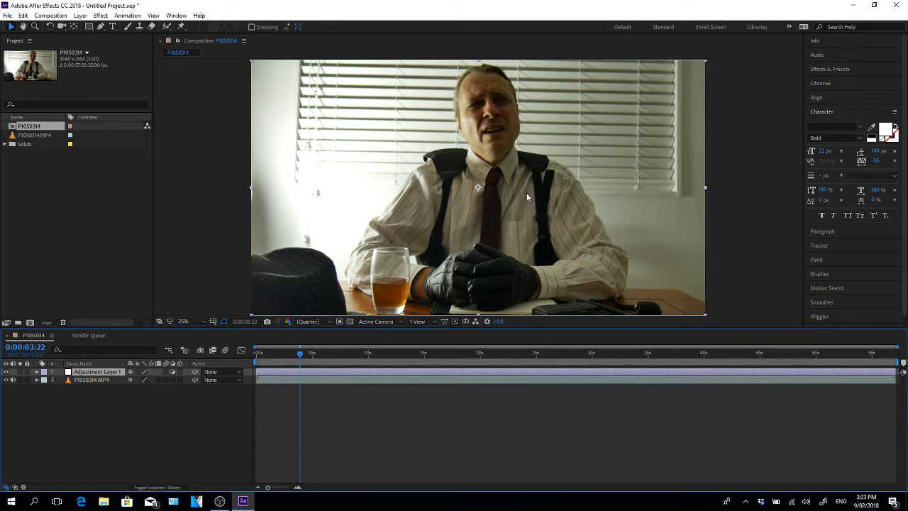
Apply the Color Balance (HLS) effect to the adjustment layer and set its saturation to -83.0
click(101, 16)
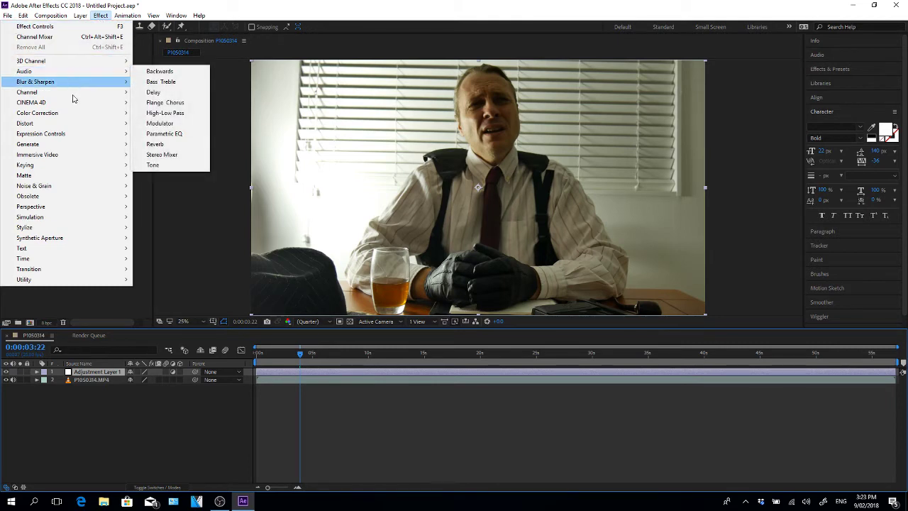
mouse_move(81, 114)
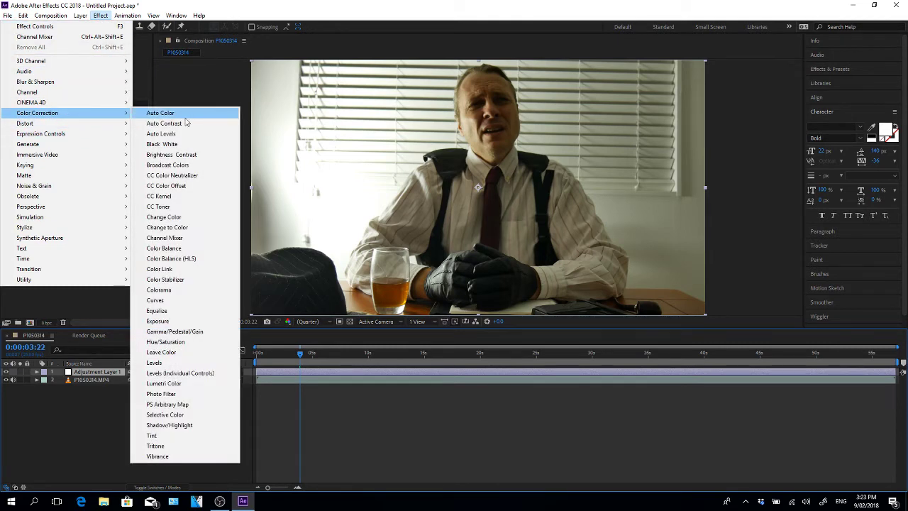
click(180, 261)
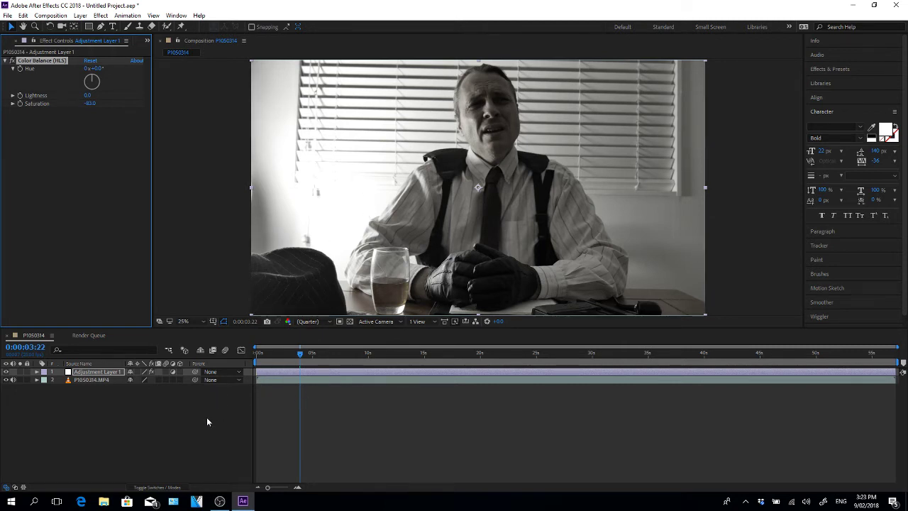
click(125, 397)
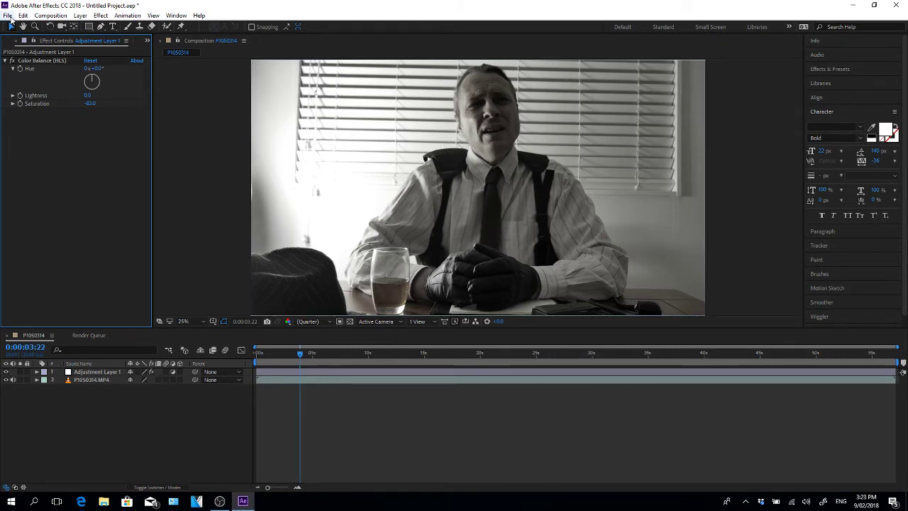
Start a file import and browse to the Grungy Backdrops folder under Dropbox > Nocturnal Customs Limited > vlogs > Film-Making
click(8, 15)
mouse_move(39, 148)
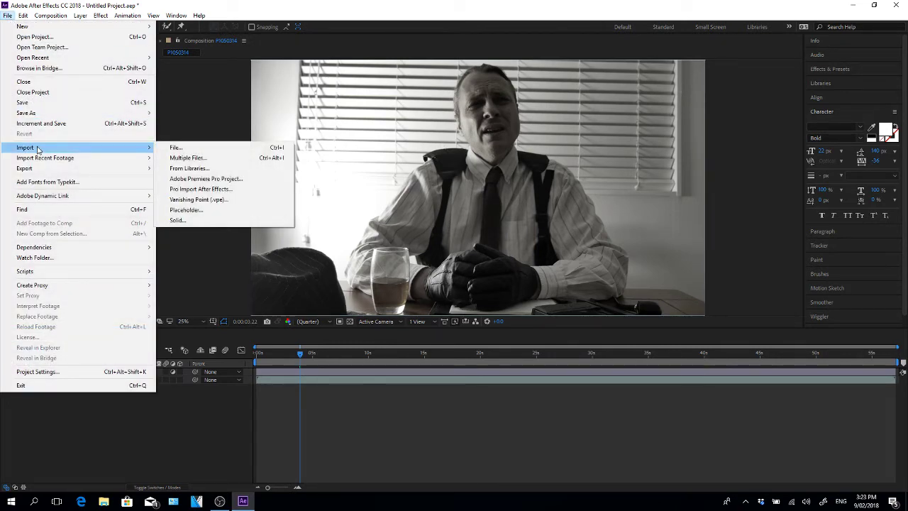
click(211, 148)
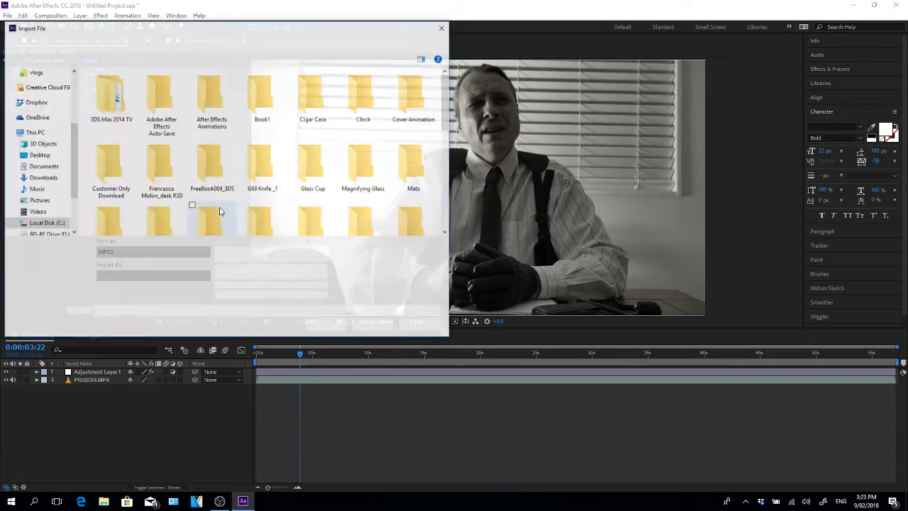
click(36, 102)
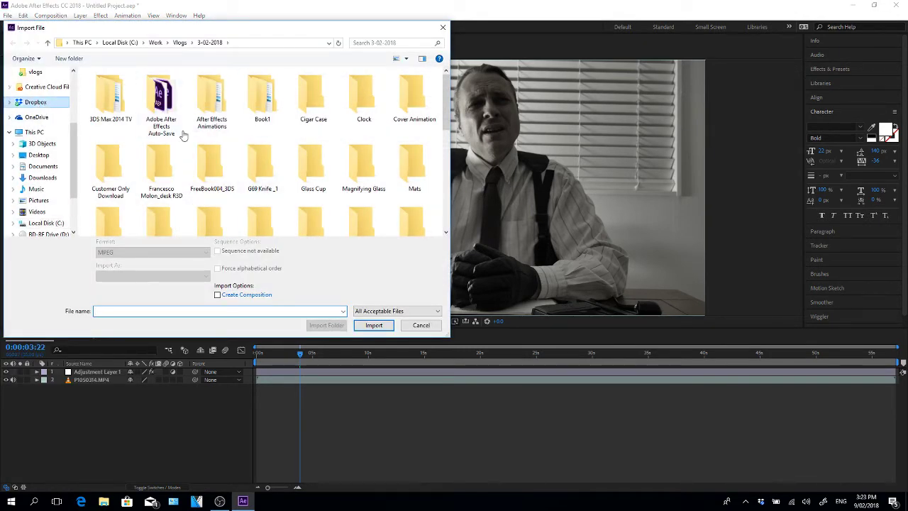
scroll(234, 180, down, 20)
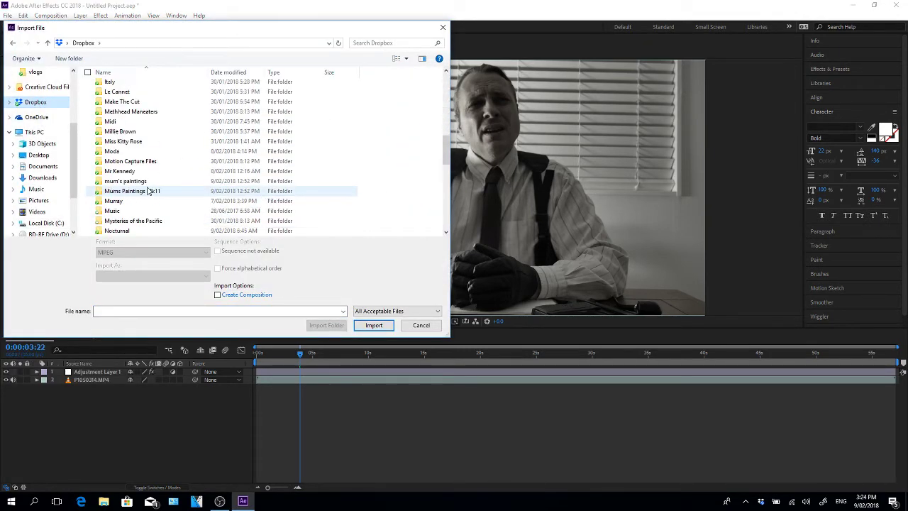
click(145, 211)
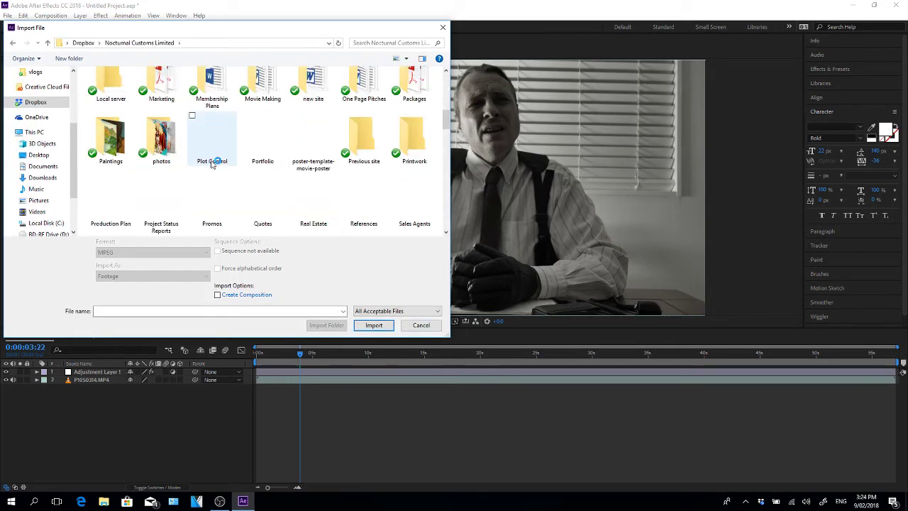
scroll(259, 177, down, 5)
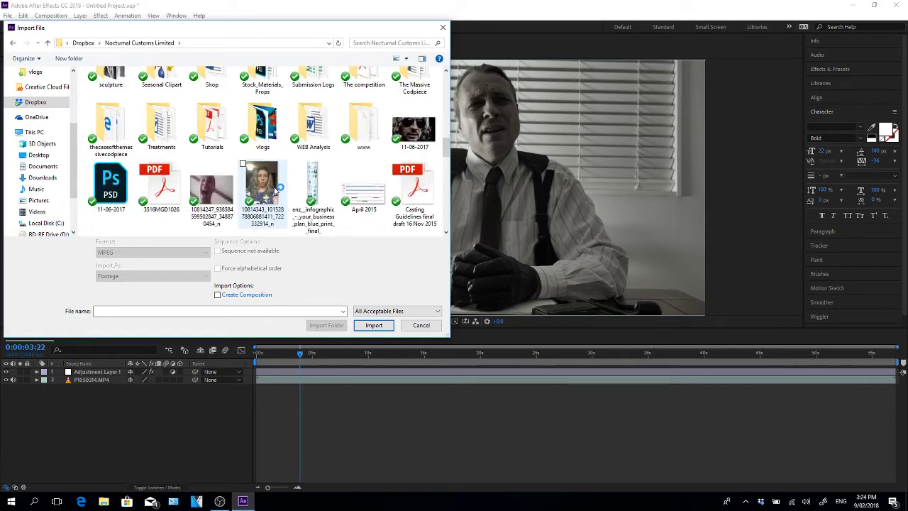
double_click(271, 138)
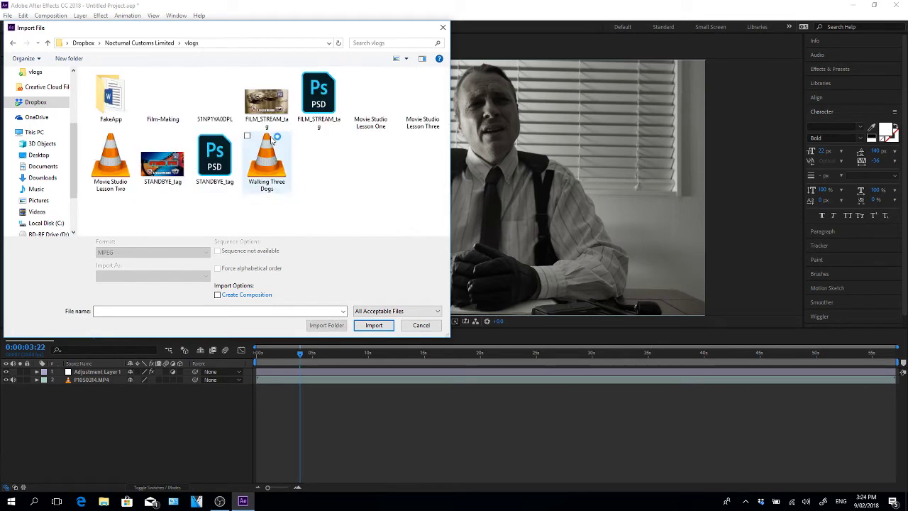
double_click(164, 100)
double_click(110, 94)
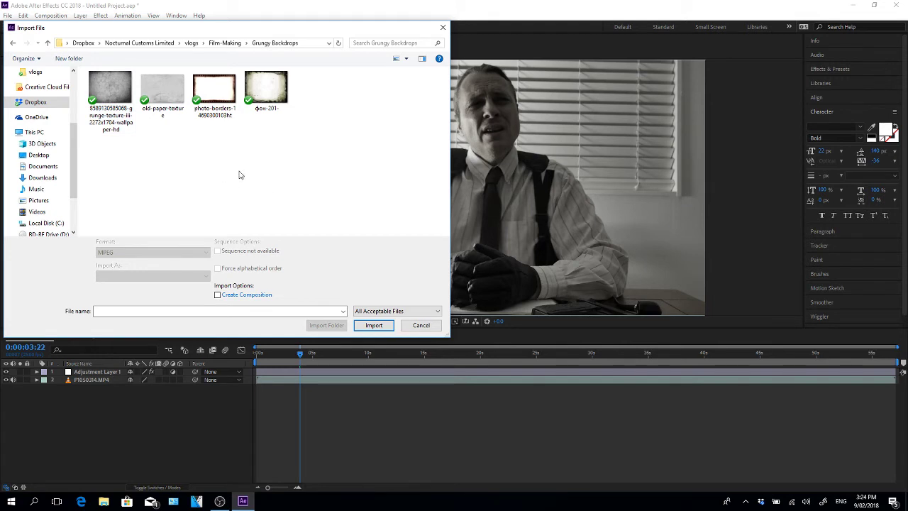
Import the grunge-texture wallpaper and photo-borders images together as footage
click(117, 96)
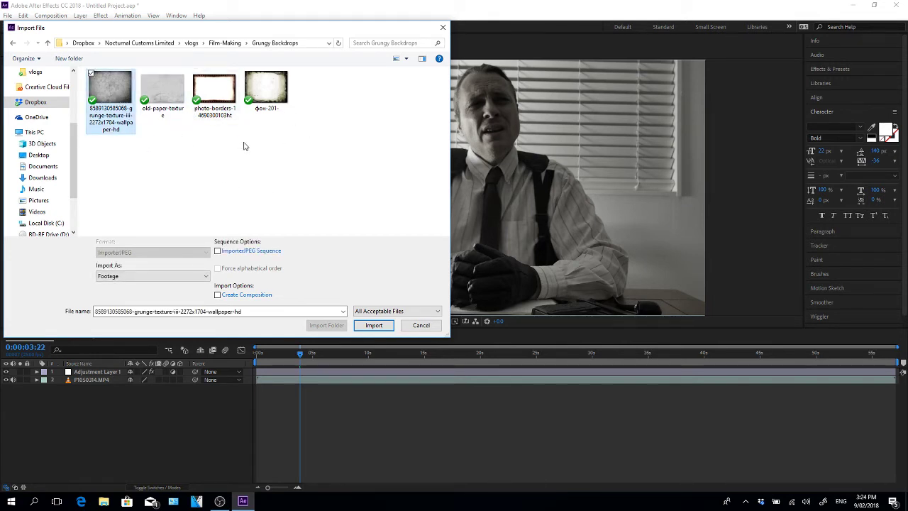
ctrl+click(219, 89)
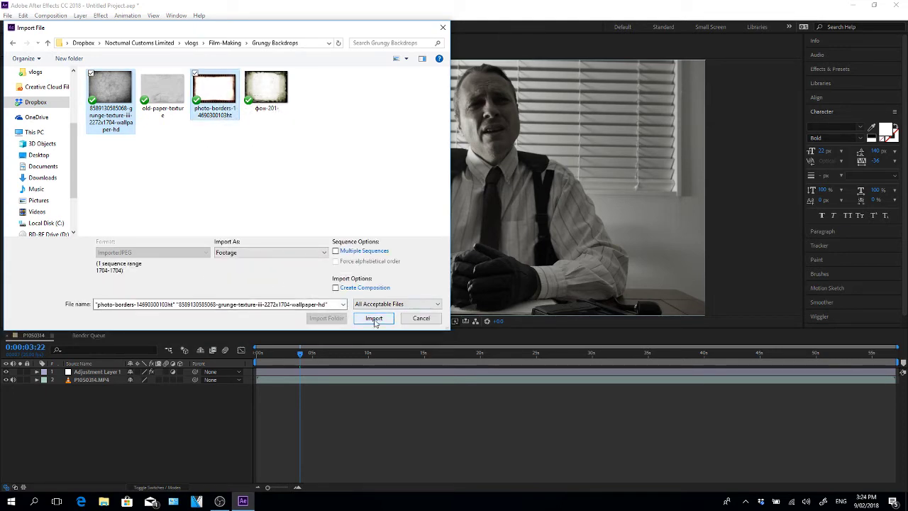
click(374, 320)
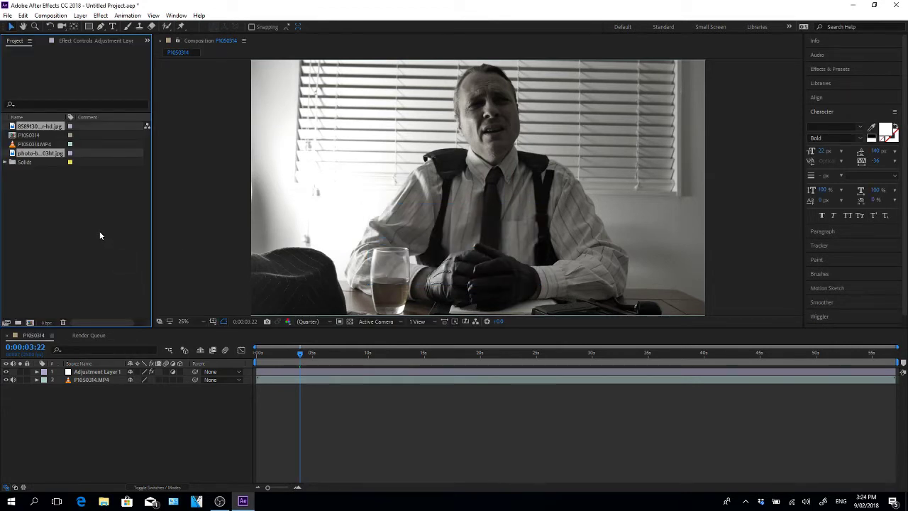
Place the grunge texture image above the adjustment layer and scale it to cover the whole frame
click(80, 224)
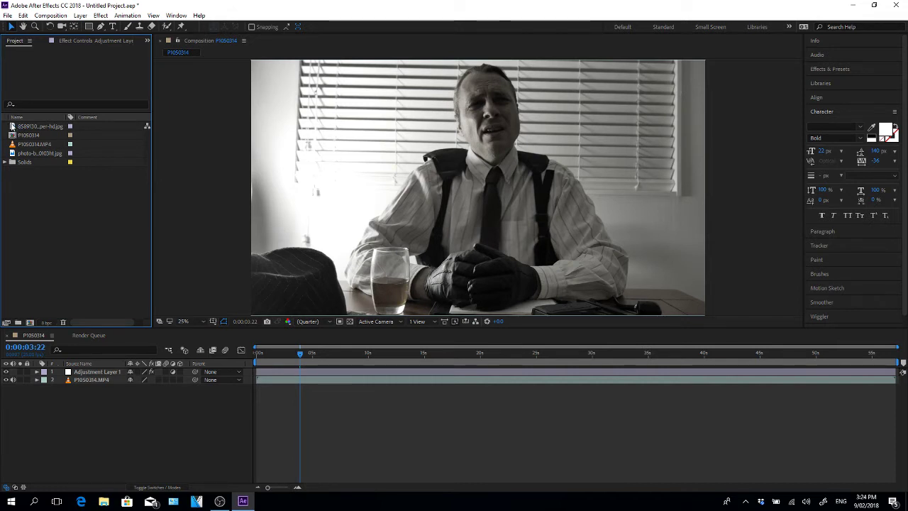
click(11, 126)
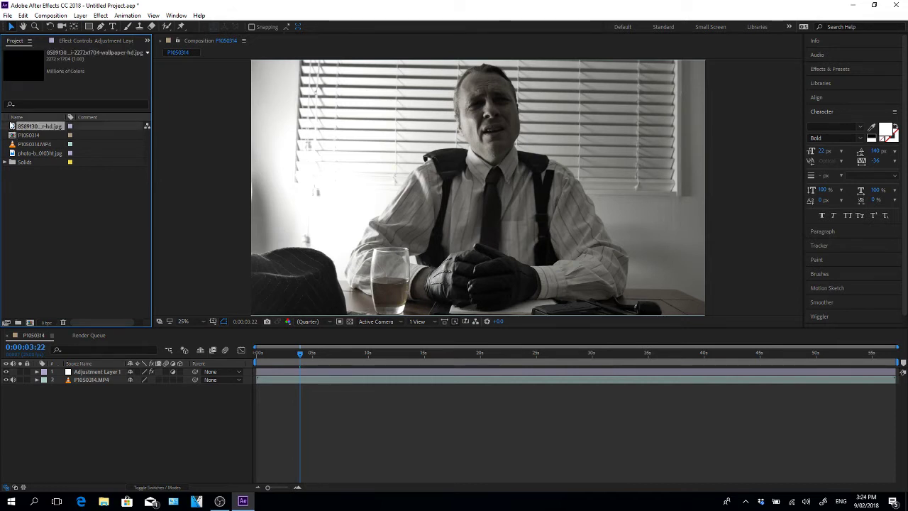
drag(12, 126, 53, 370)
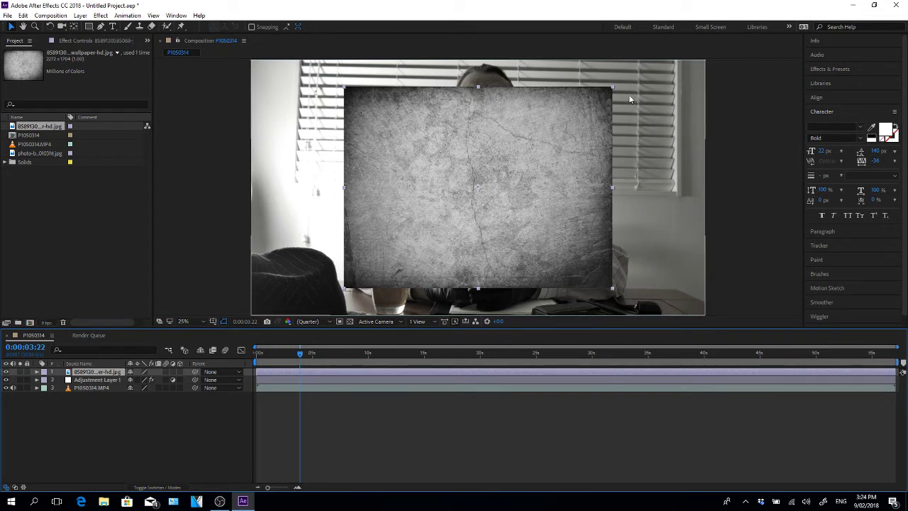
drag(612, 86, 710, 62)
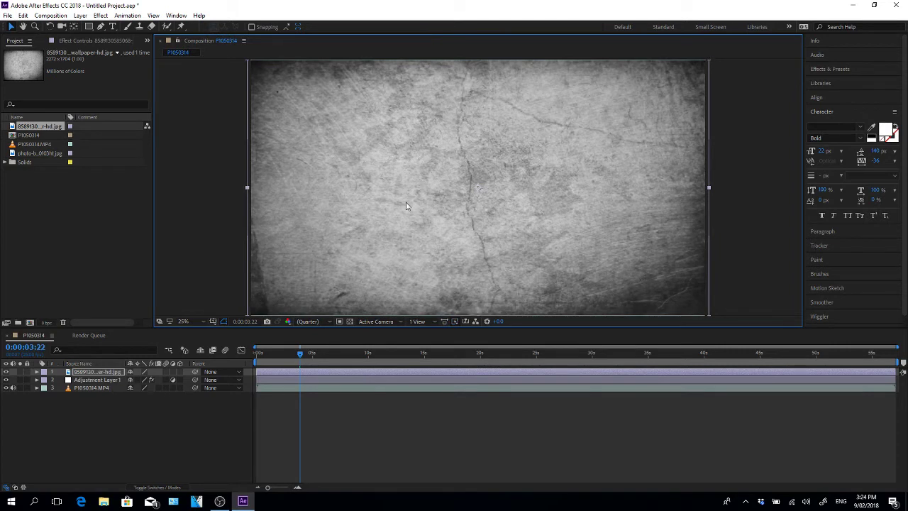
Change the grunge texture layer's blending mode so the texture mixes with the footage beneath it
click(93, 432)
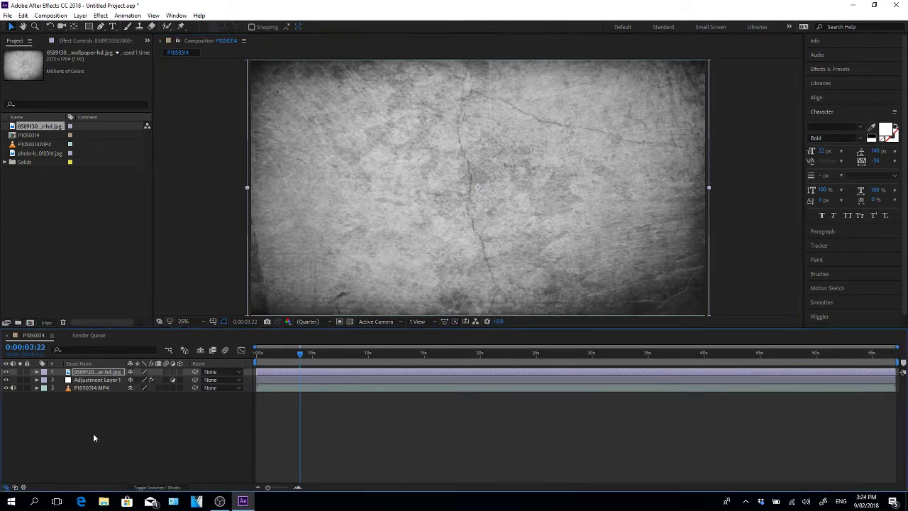
click(88, 373)
right_click(100, 374)
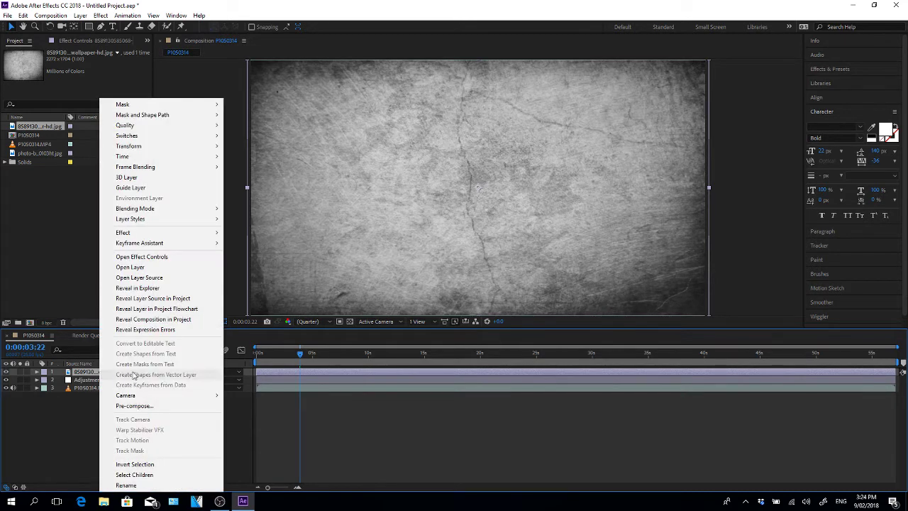
mouse_move(166, 210)
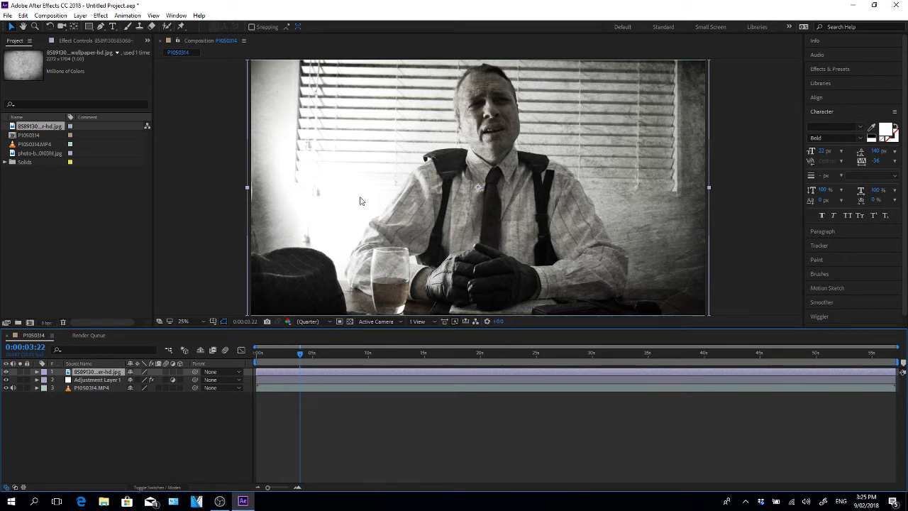
Lower the grunge texture layer's opacity to 54%
click(36, 372)
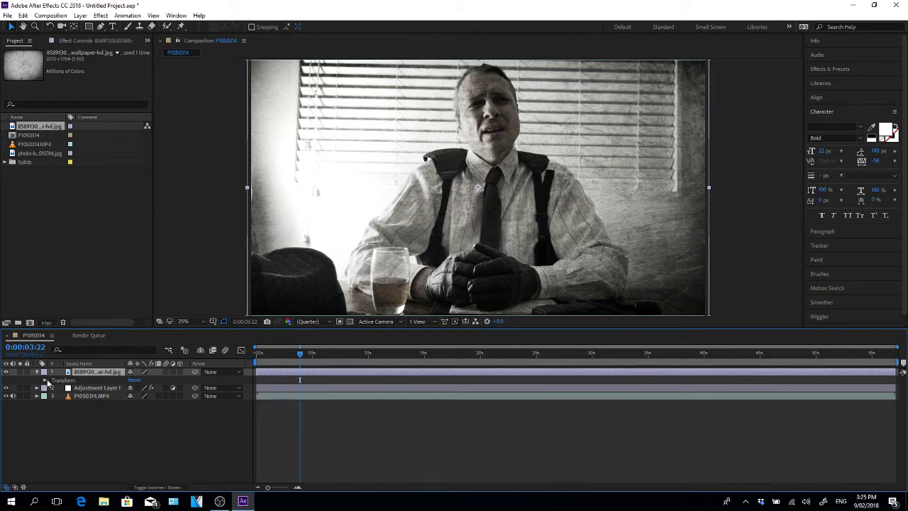
click(45, 381)
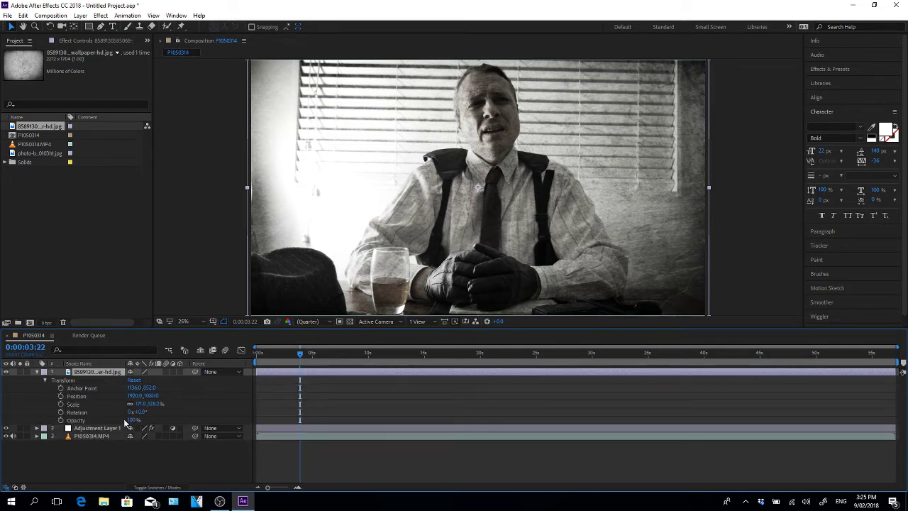
drag(132, 420, 111, 419)
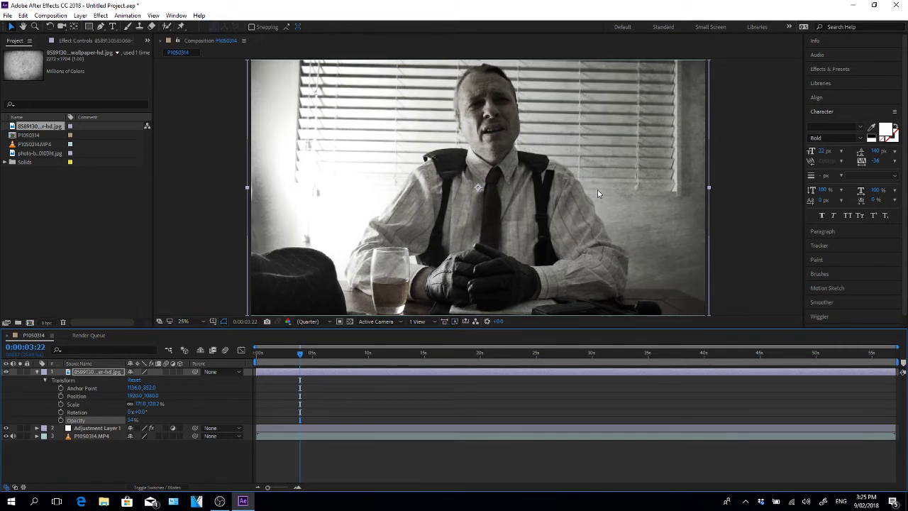
Place the photo-borders image as the top layer of the composition and stretch it to fill the whole frame
click(59, 222)
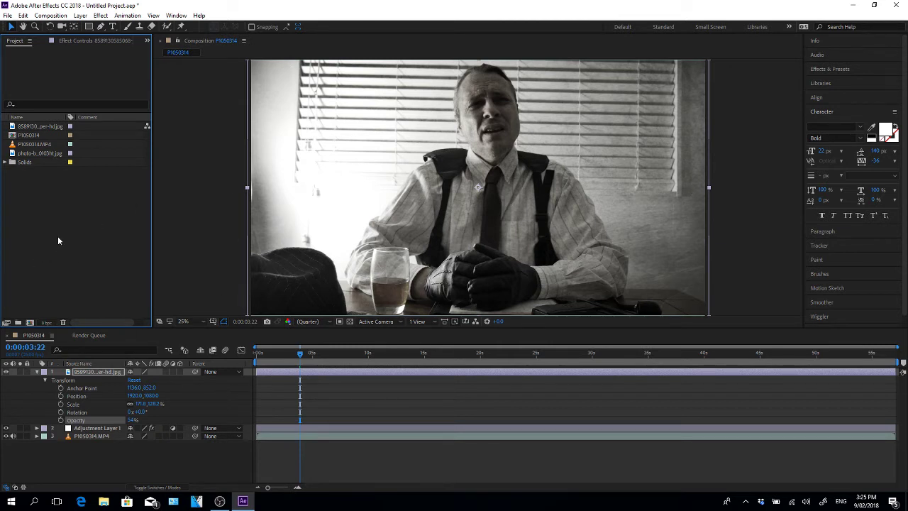
click(28, 154)
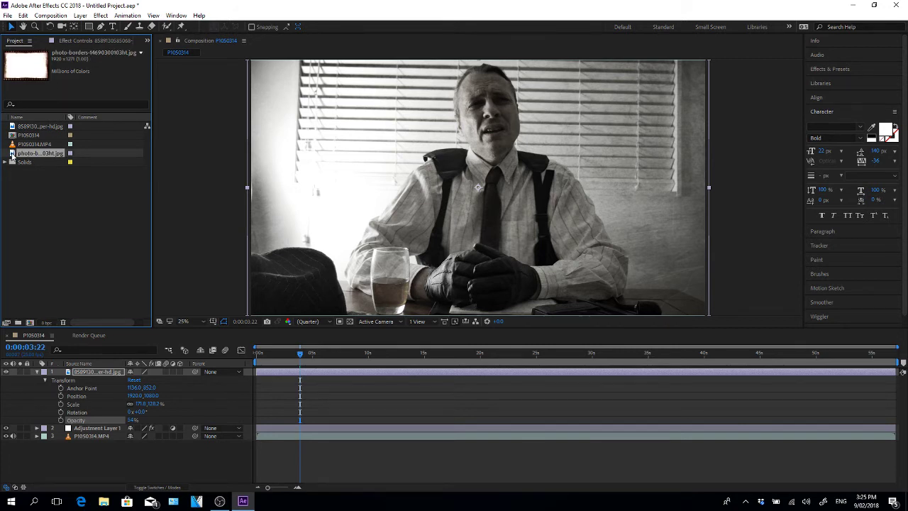
drag(11, 154, 47, 374)
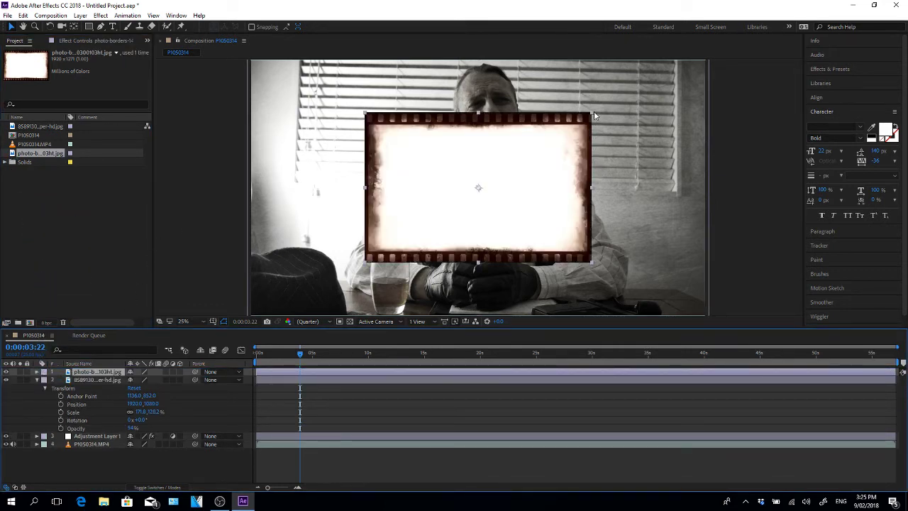
drag(593, 115, 758, 62)
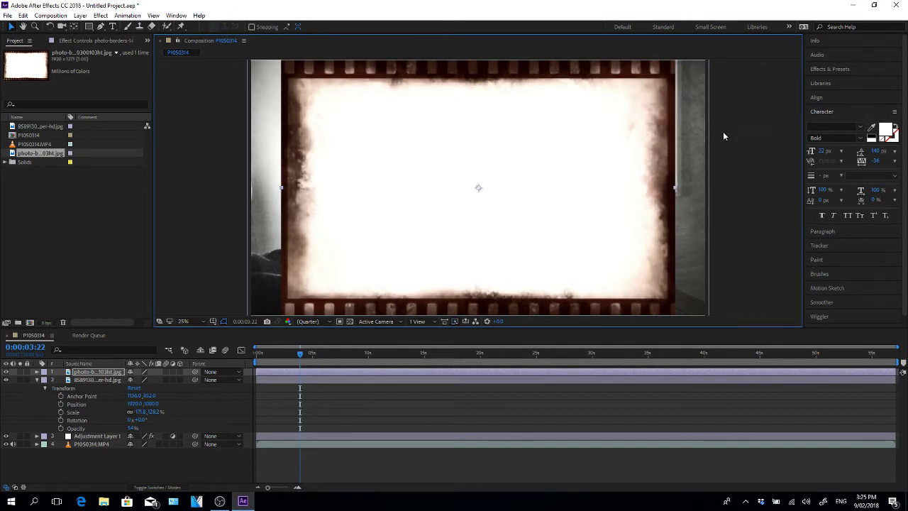
drag(675, 188, 708, 190)
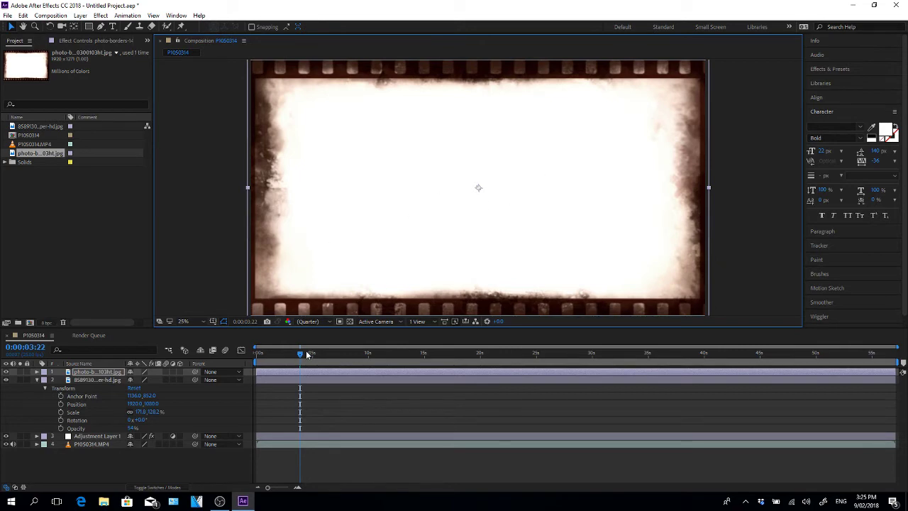
Set the photo-borders layer's blending mode to Overlay
right_click(98, 372)
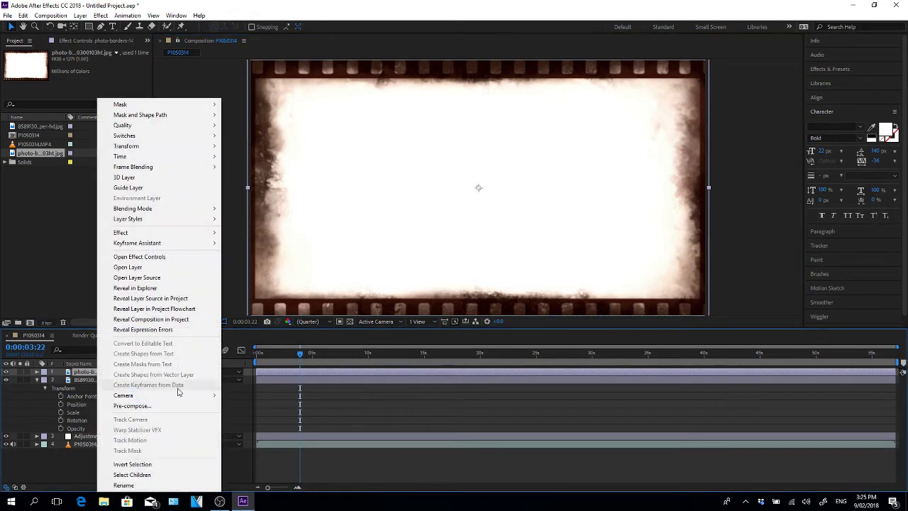
mouse_move(185, 211)
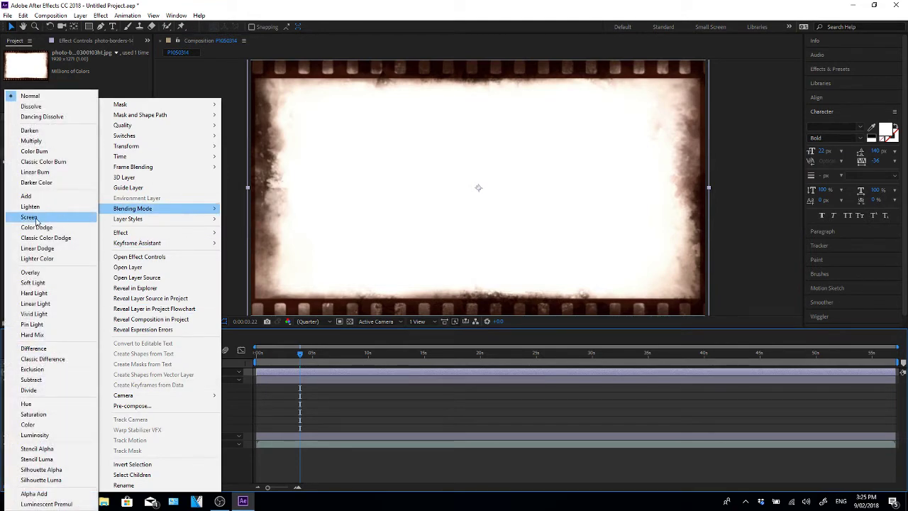
click(28, 274)
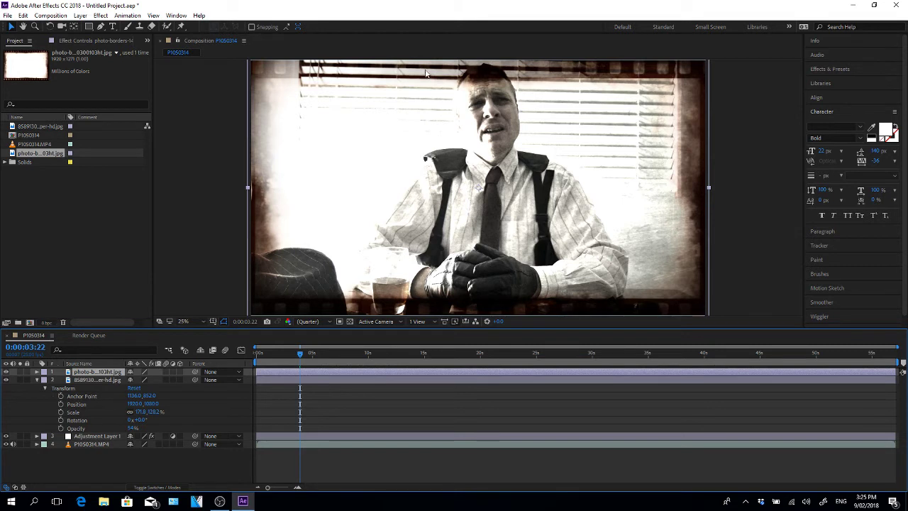
Apply the Black & White color correction effect to the photo-borders layer
click(36, 372)
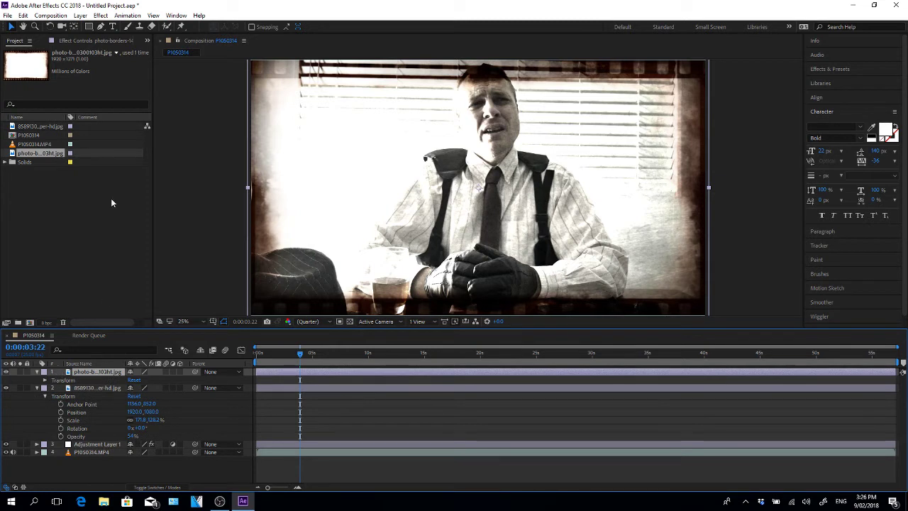
click(101, 42)
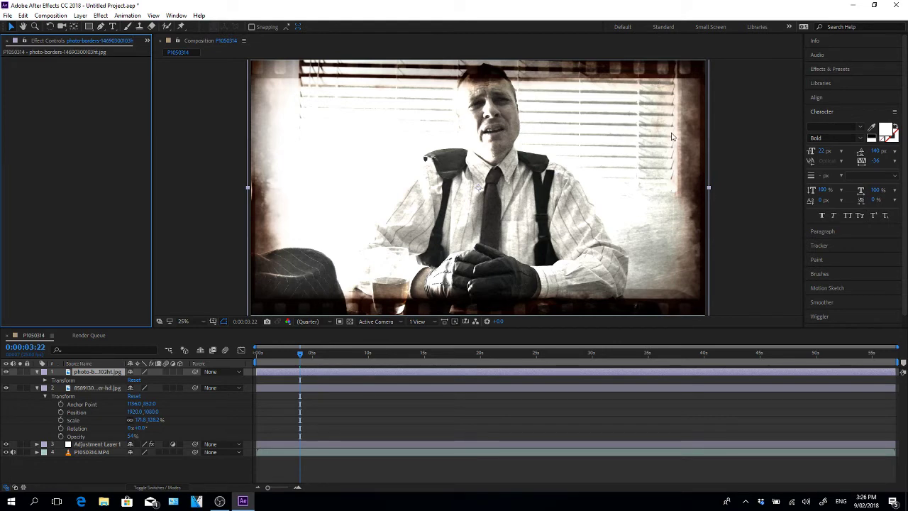
click(102, 16)
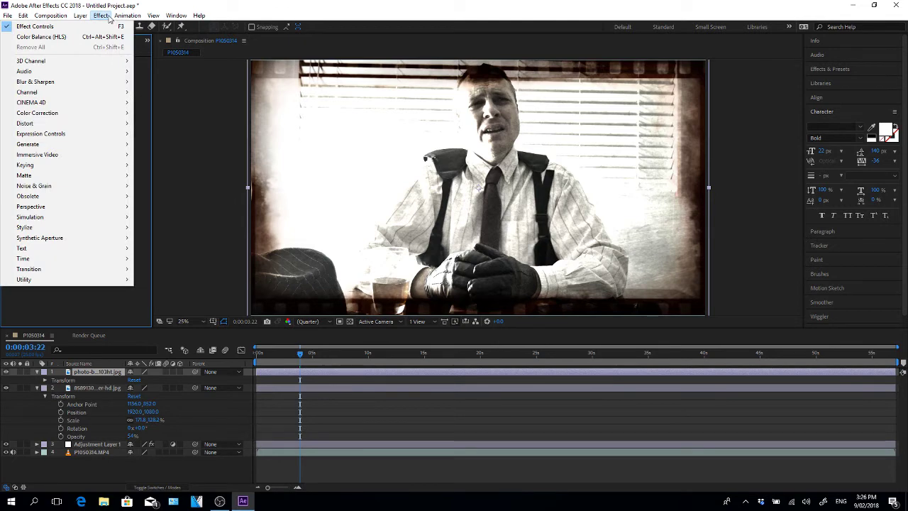
mouse_move(91, 119)
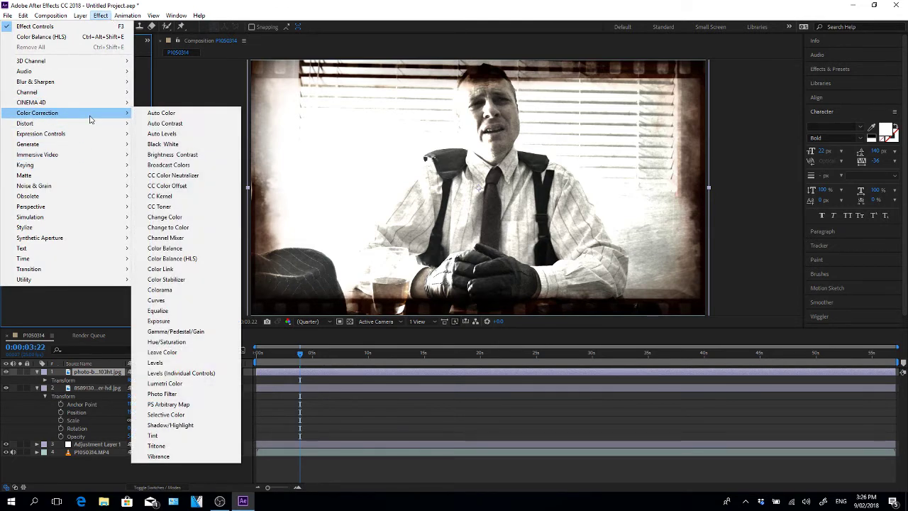
click(178, 145)
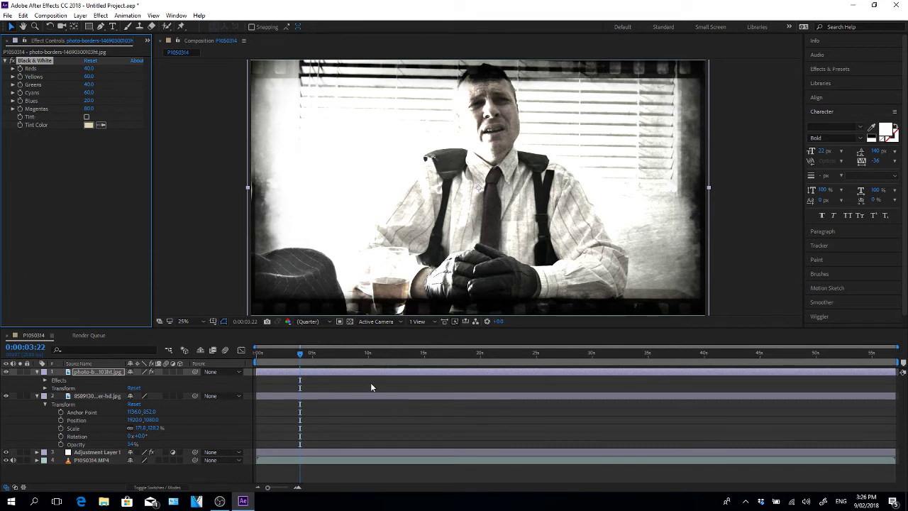
Preview the look at several points up to 0:00:16:14 and lower the photo-borders layer's opacity to 63%
click(329, 353)
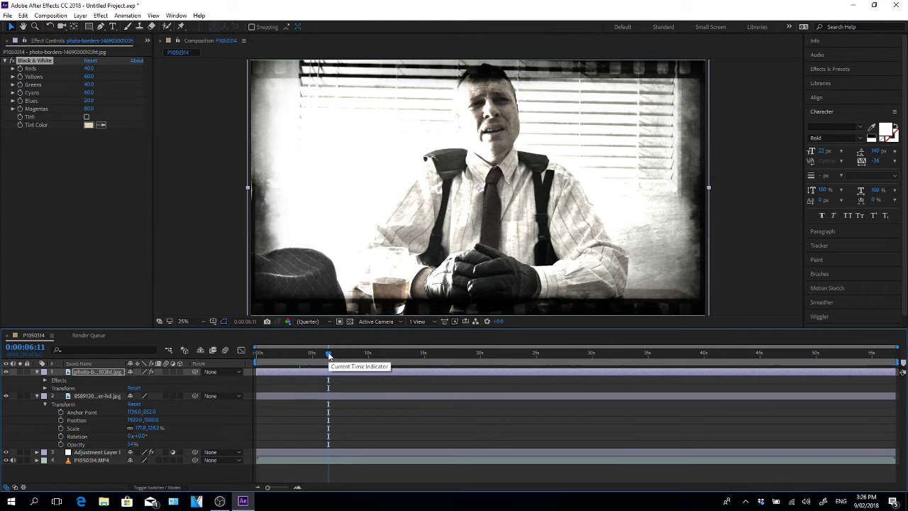
click(365, 355)
click(407, 353)
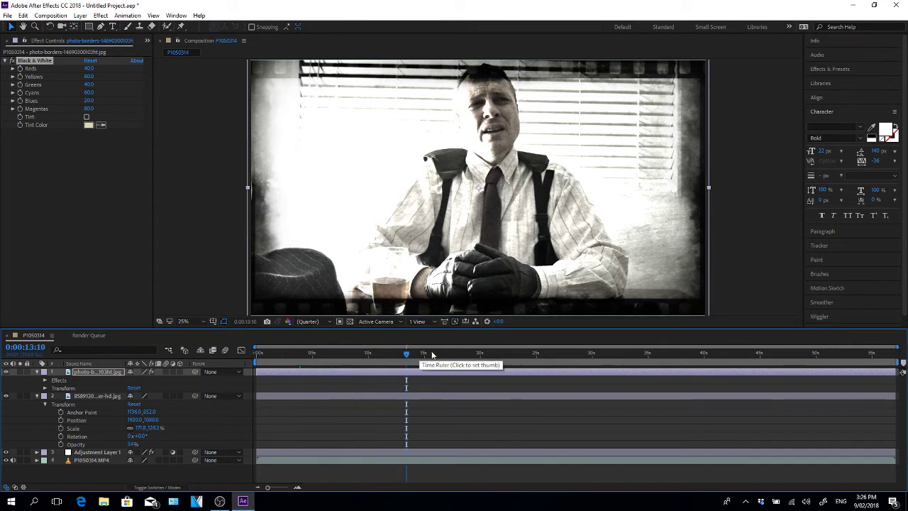
click(443, 354)
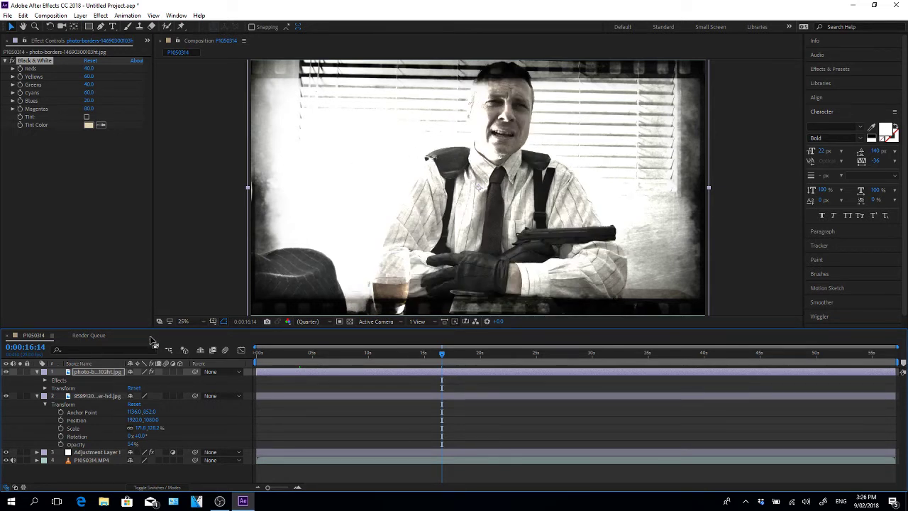
click(45, 388)
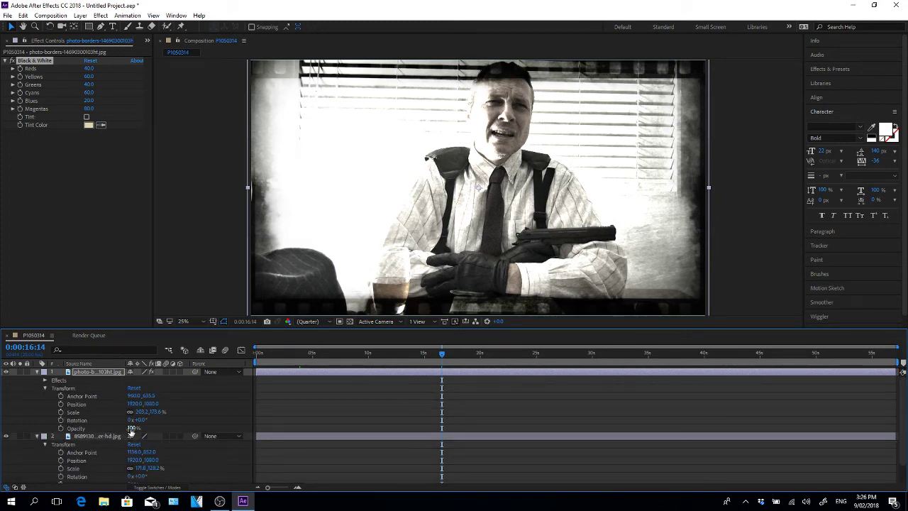
drag(131, 430, 111, 429)
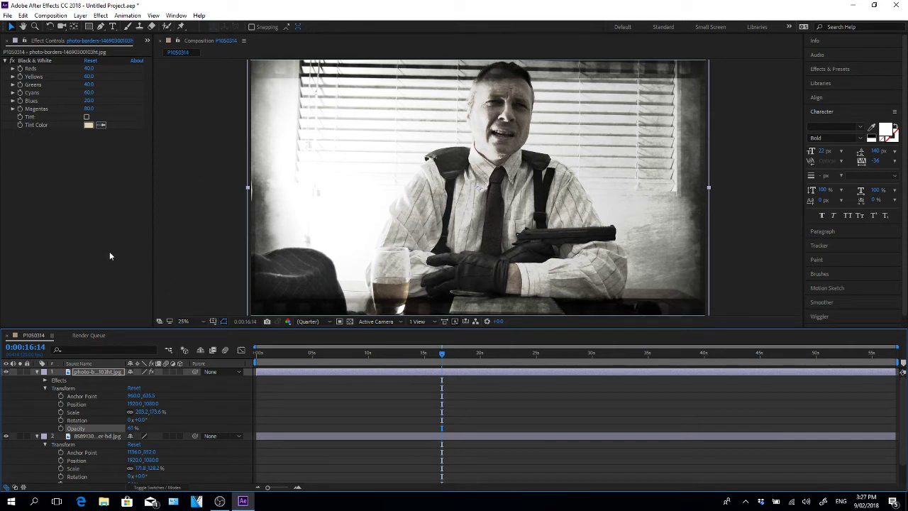
scroll(212, 426, down, 2)
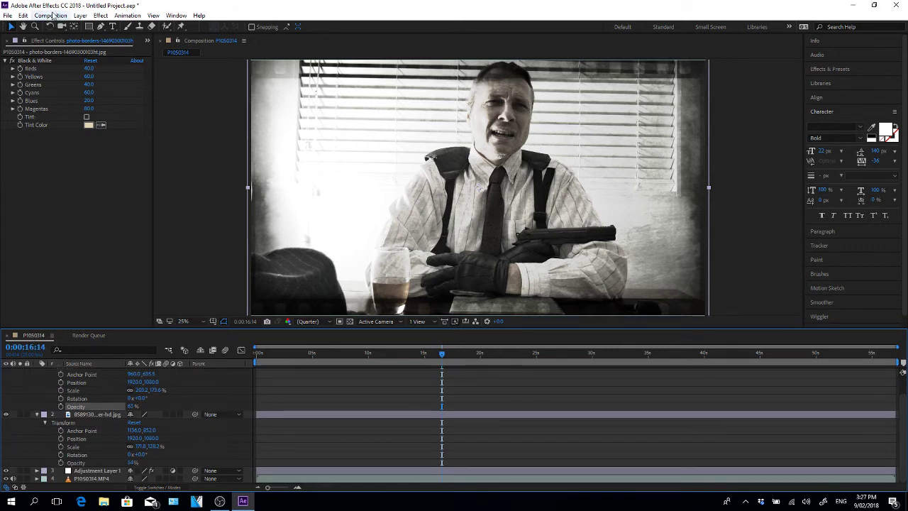
Add the composition to the render queue and browse its output location to the Work > Vlogs > 3-02-2018 folder
click(50, 15)
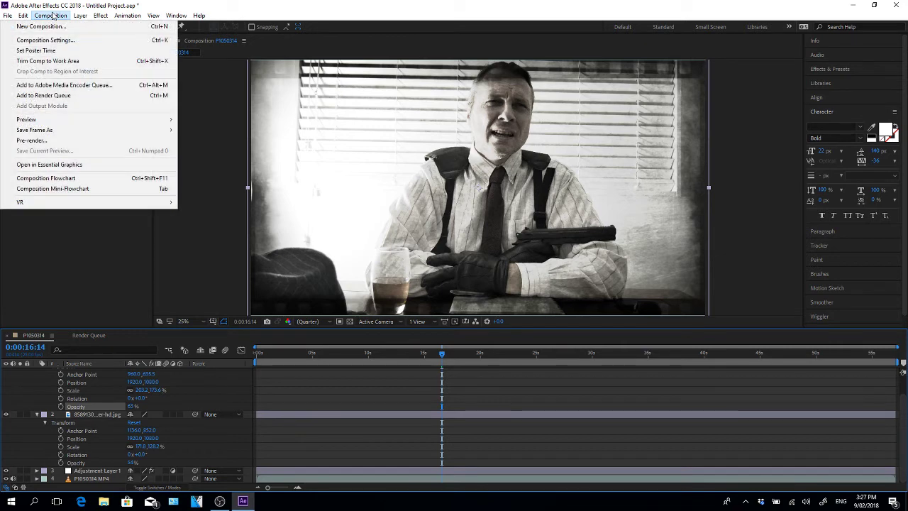
click(59, 96)
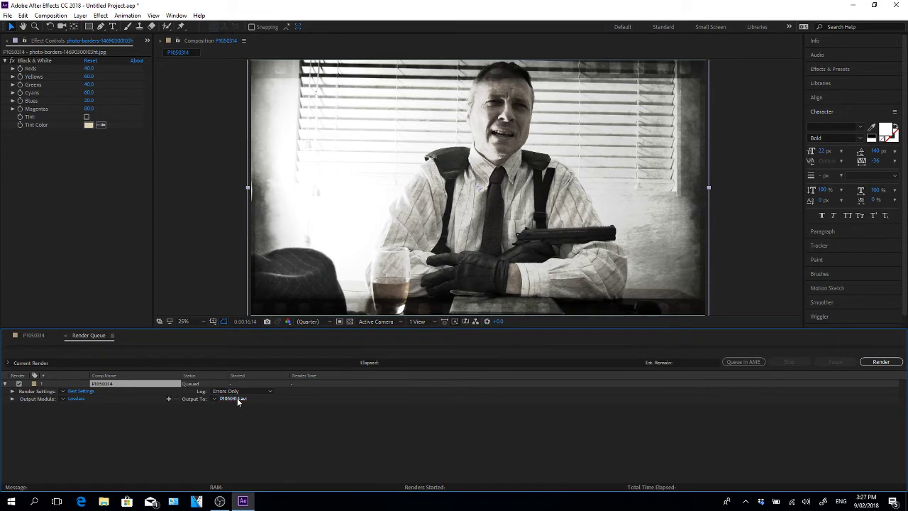
click(236, 399)
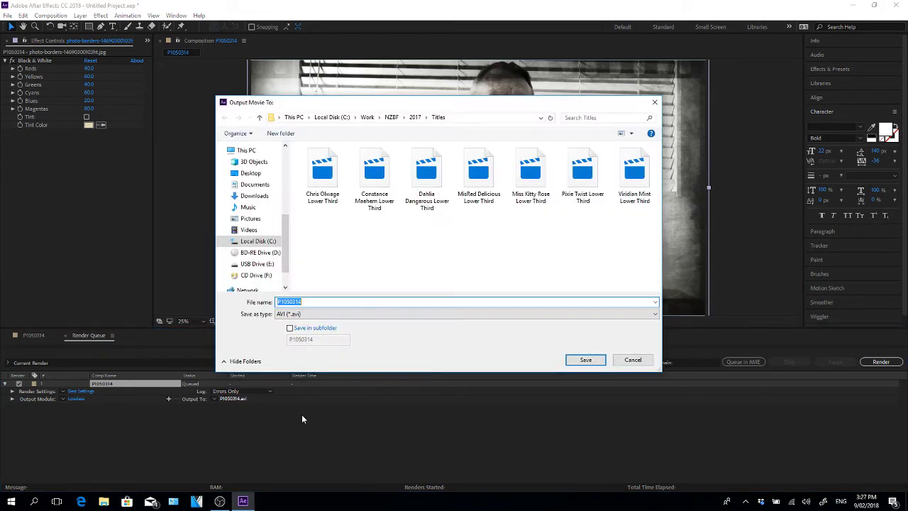
click(367, 117)
scroll(348, 260, down, 1)
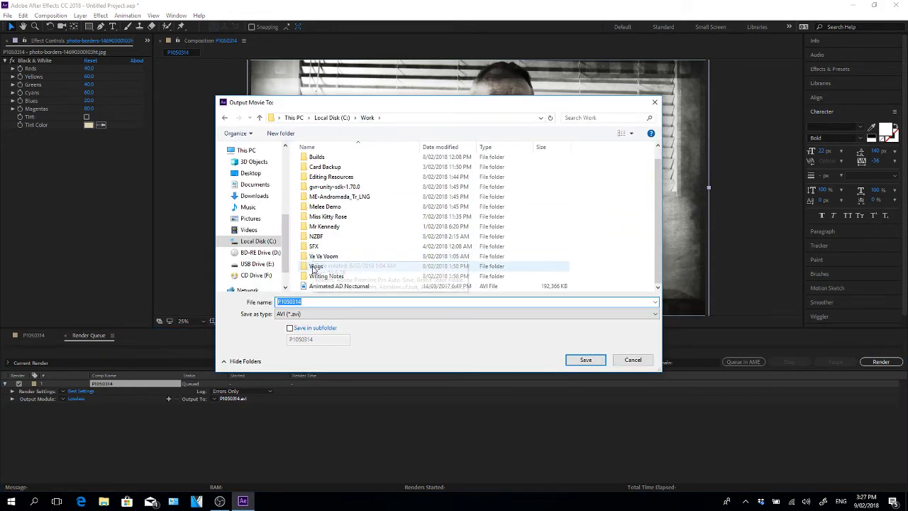
double_click(314, 267)
double_click(374, 171)
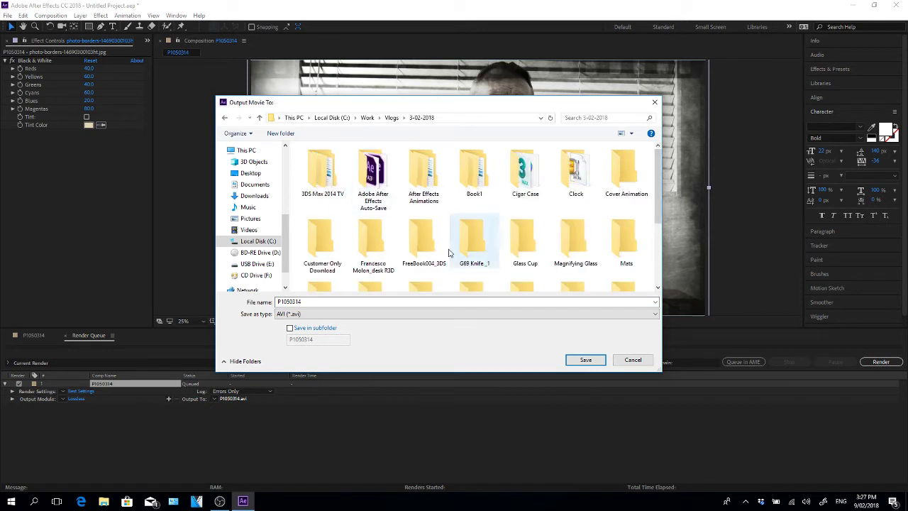
scroll(520, 254, down, 2)
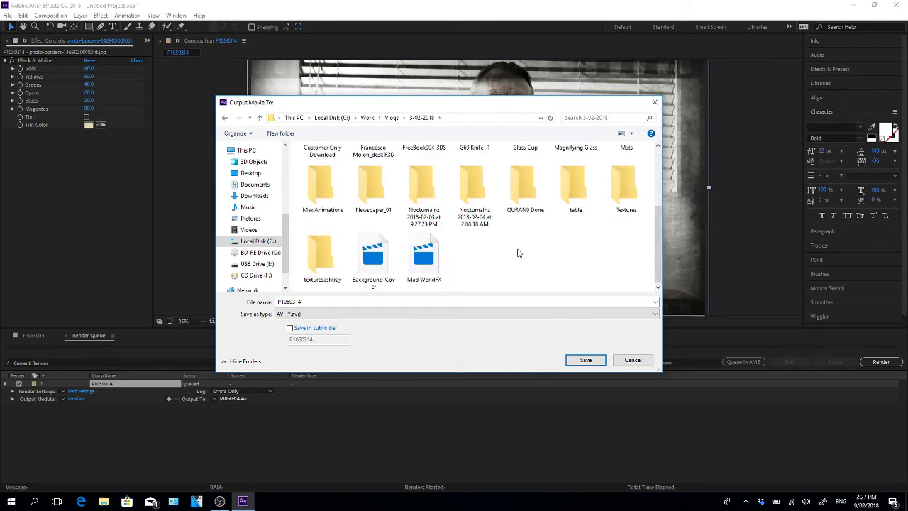
Name the AVI output file "Front CamBW Grungy" and save the output location
double_click(348, 301)
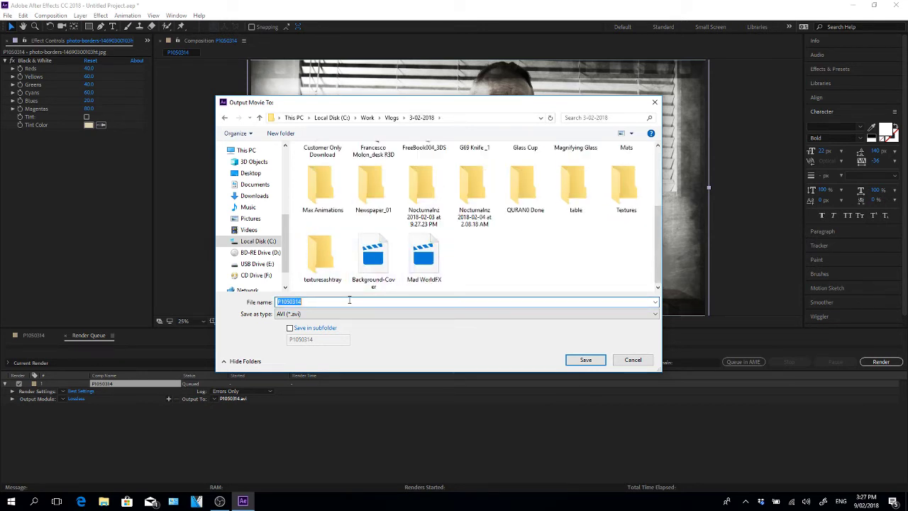
text(Front Cam)
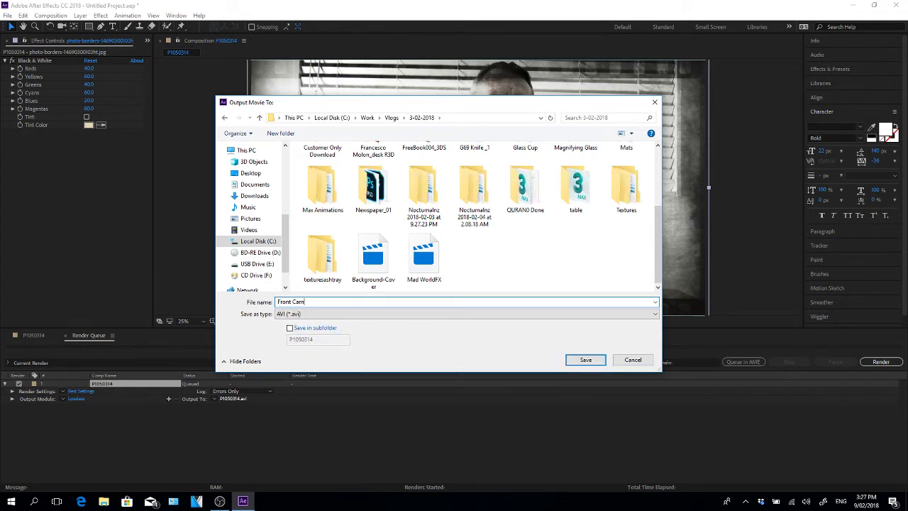
text(BW Grungy)
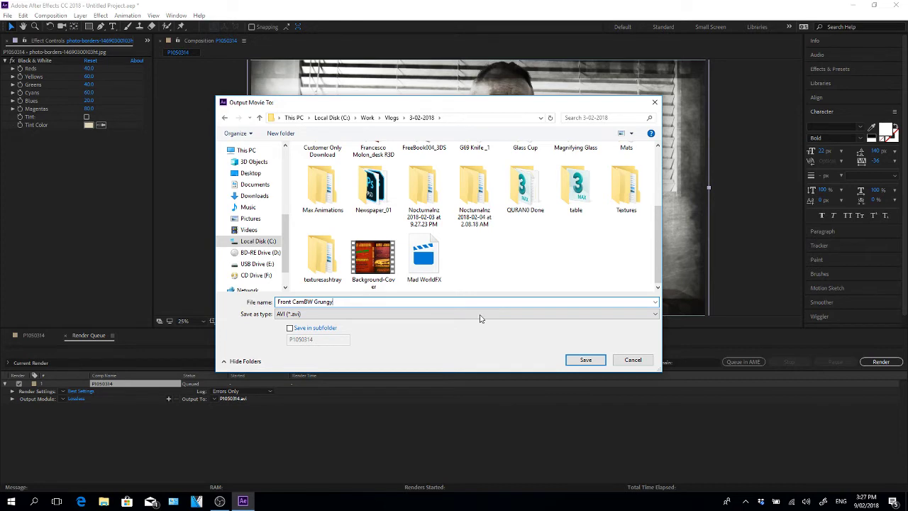
click(586, 359)
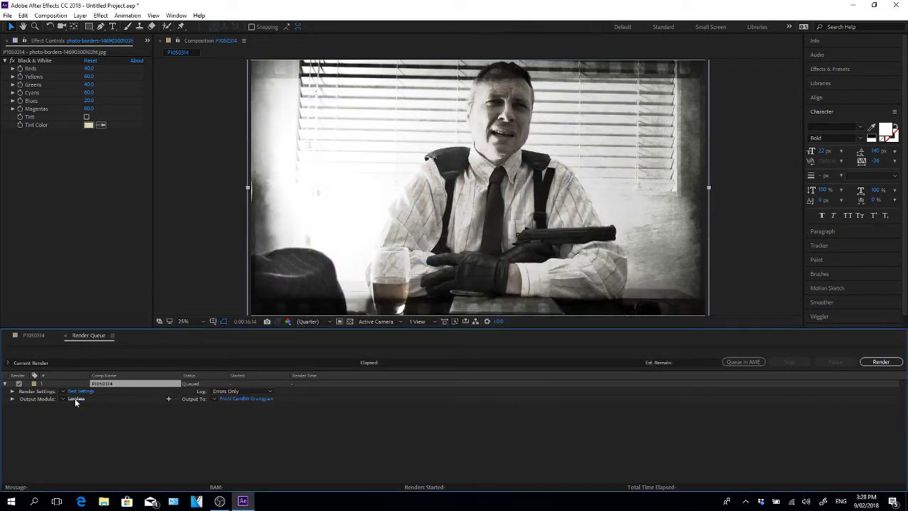
Set the output module's AVI video codec to Blackmagic HD 8 bit 4:2:2 Codec and accept the output settings
click(74, 398)
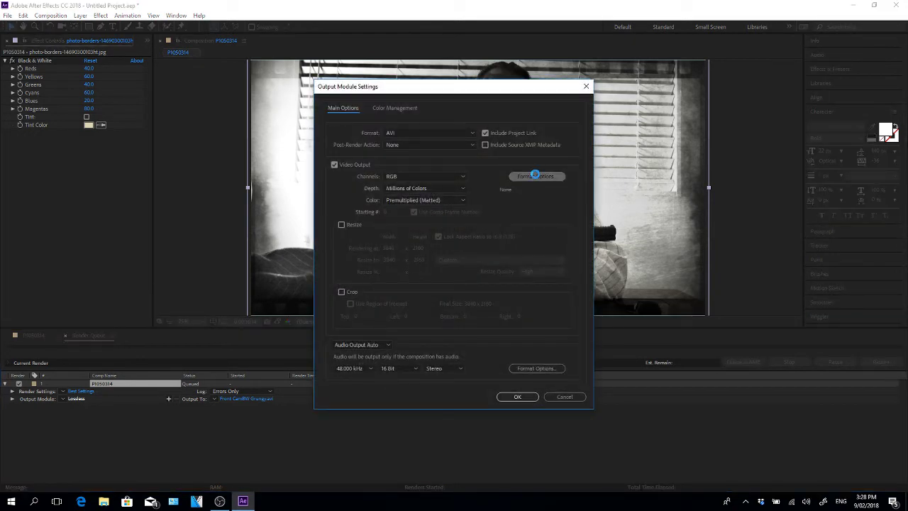
click(536, 177)
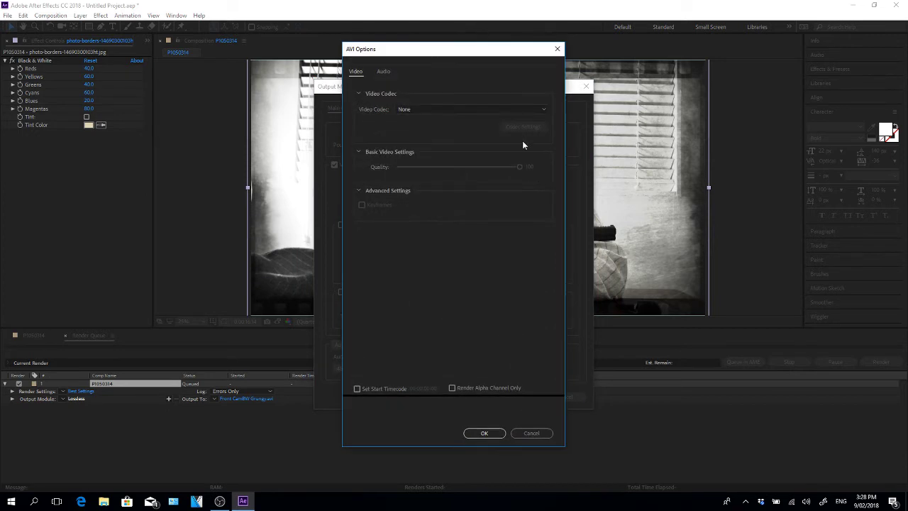
click(438, 110)
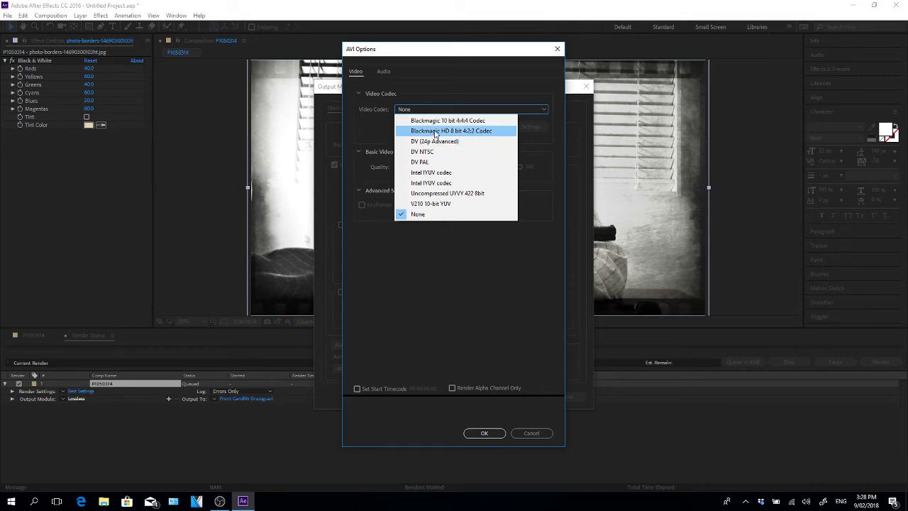
click(434, 133)
click(477, 434)
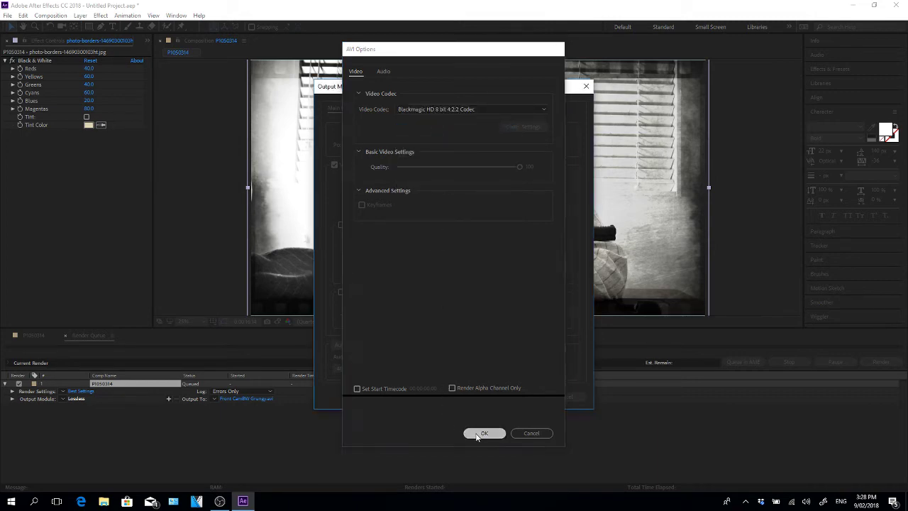
click(511, 396)
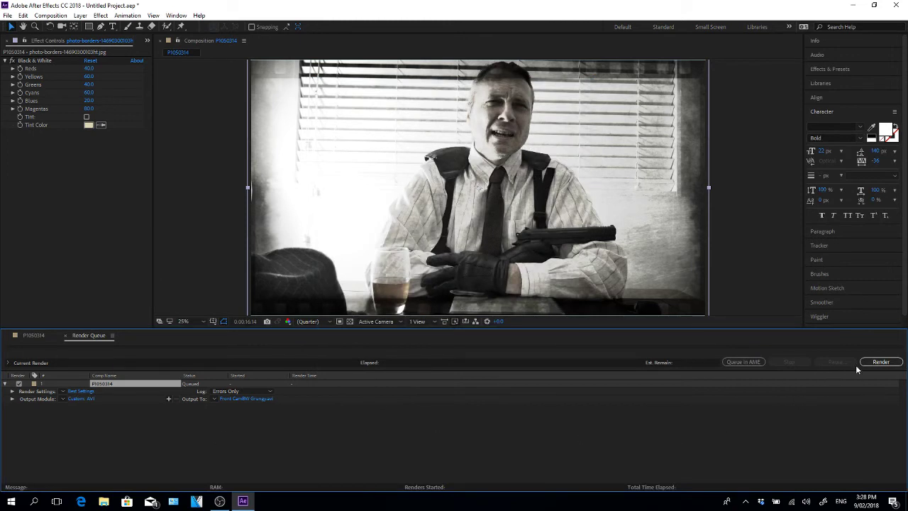
Shorten the P1050314 composition's work area to about its first second and move the current time to 0:00:00:03
click(29, 335)
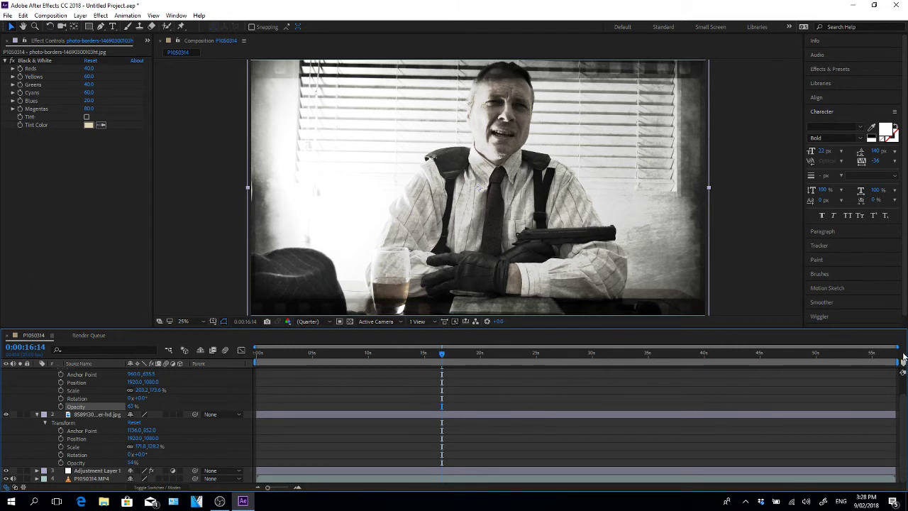
drag(898, 361, 269, 362)
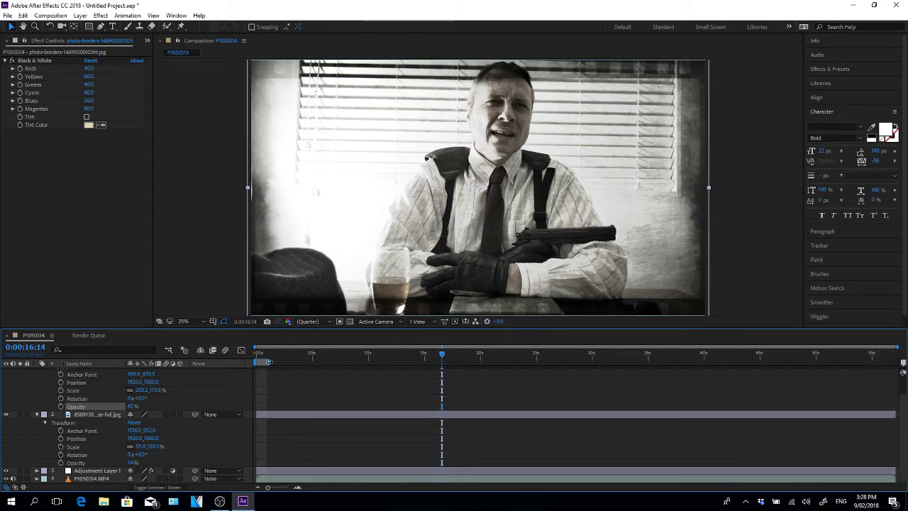
click(259, 353)
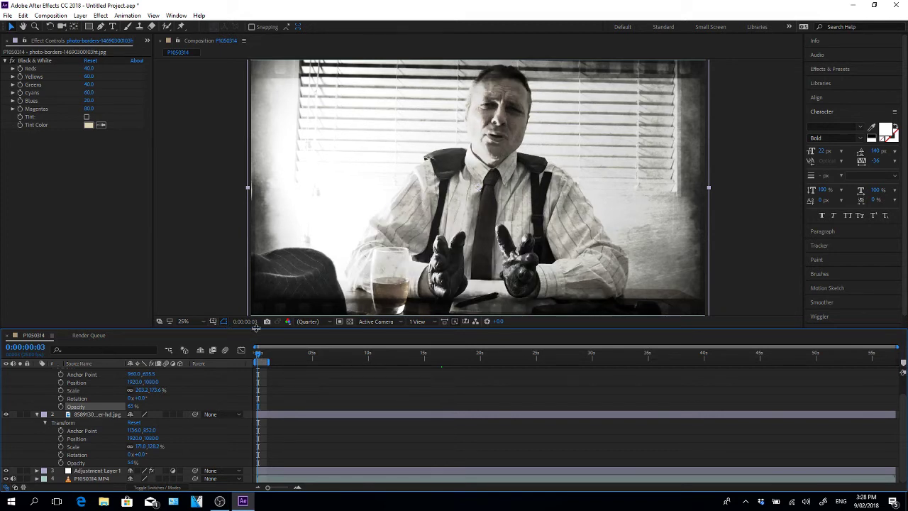
click(88, 335)
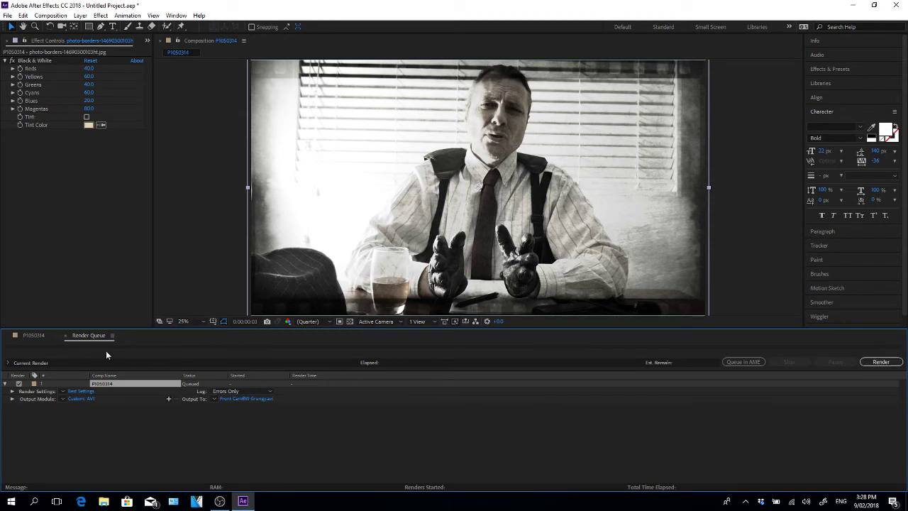
click(33, 336)
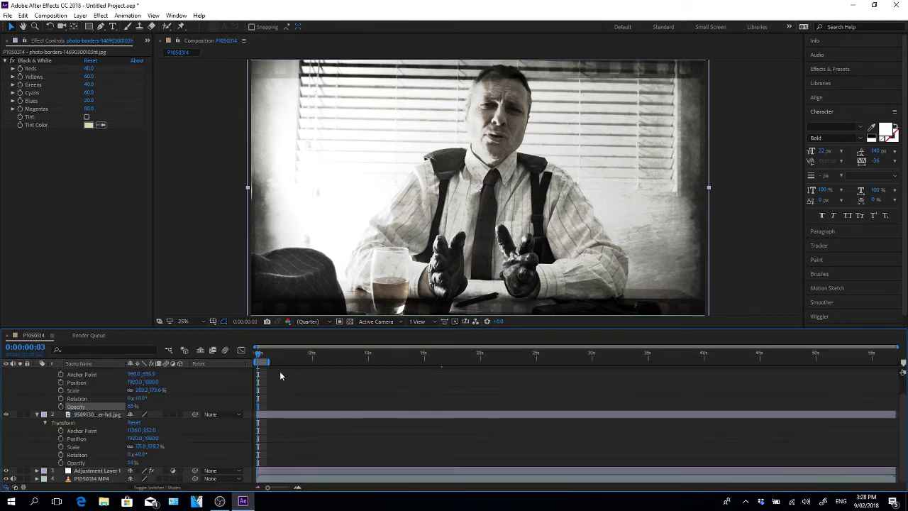
mouse_move(269, 361)
mouse_down()
mouse_move(390, 361)
mouse_move(265, 361)
mouse_up()
Review the P1050314 composition's settings, including its duration, and close them without changes
right_click(234, 401)
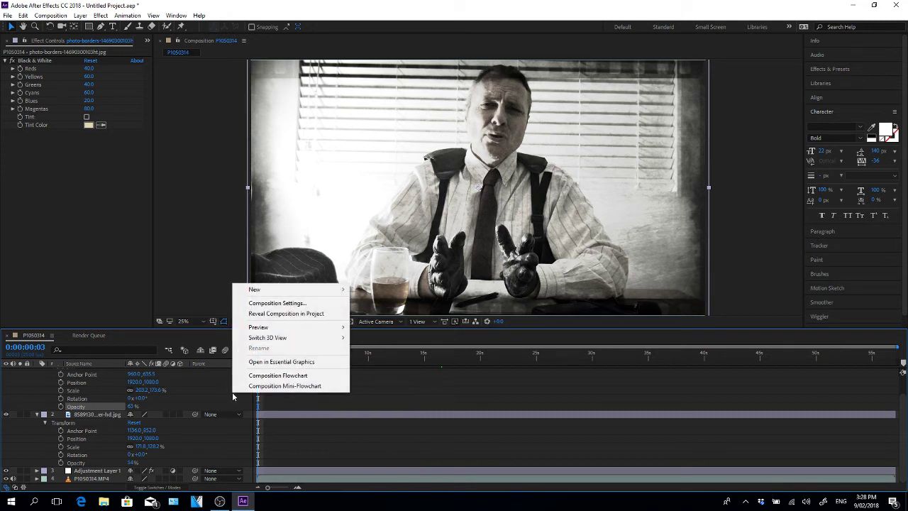
click(286, 304)
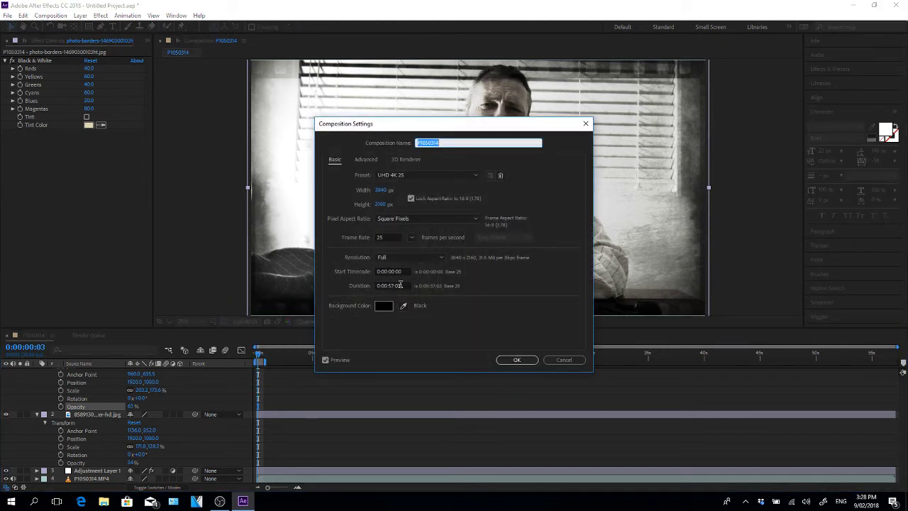
click(517, 360)
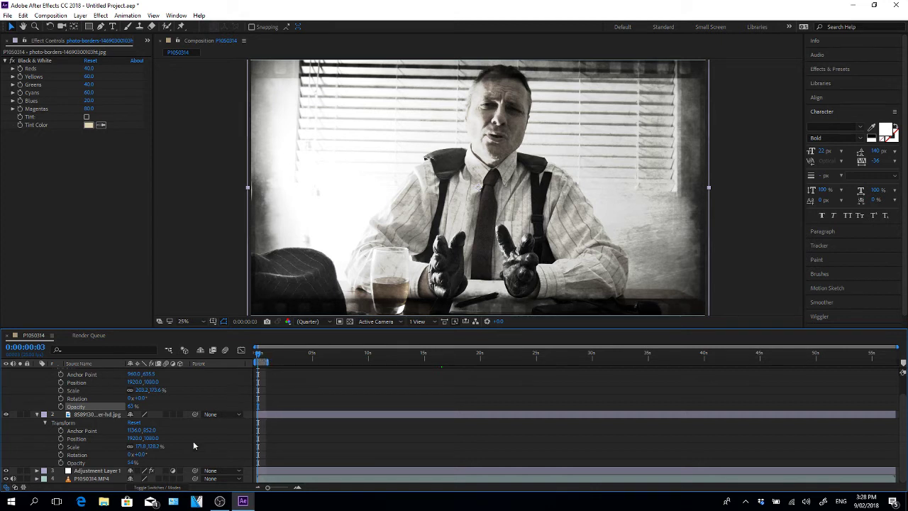
Extend the work area's end to about 5 seconds and start rendering the queued composition
drag(267, 362, 314, 361)
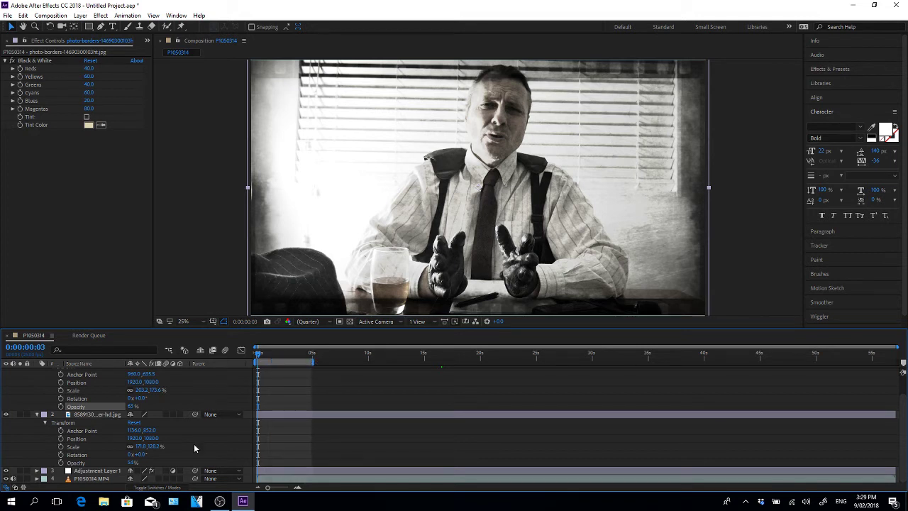
click(90, 336)
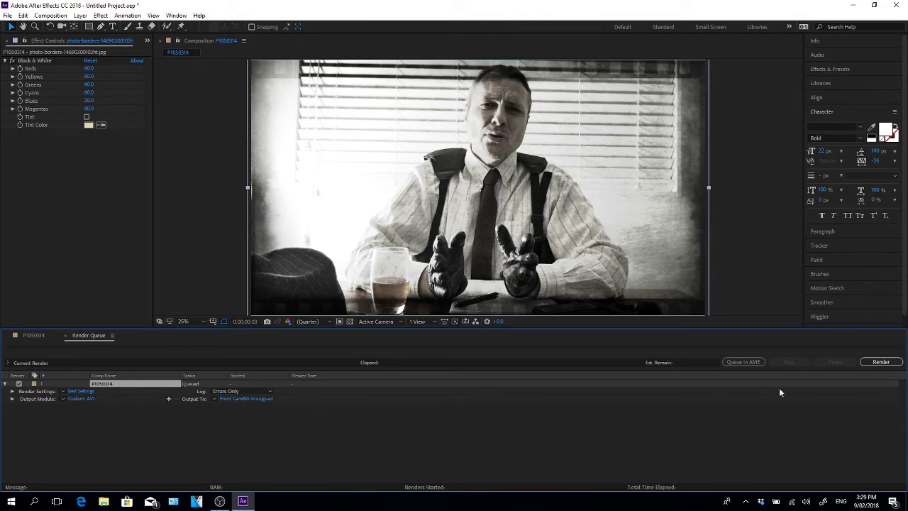
click(882, 362)
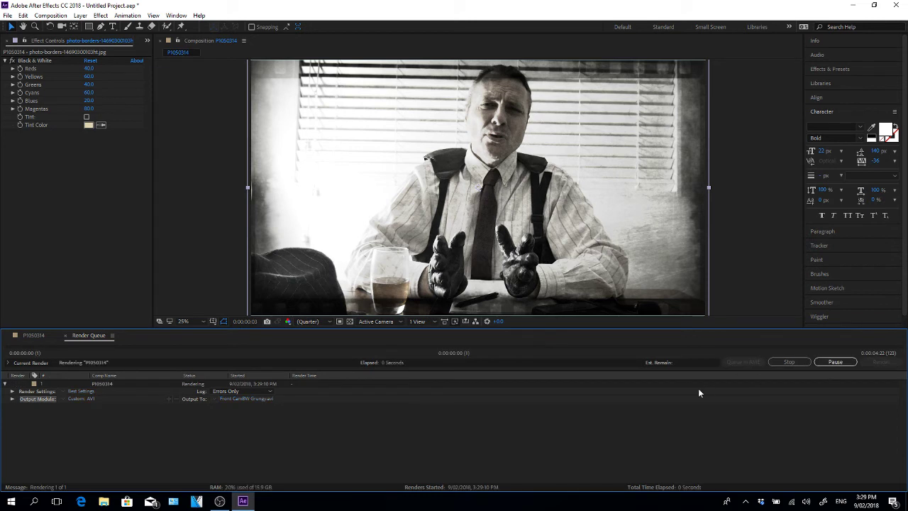